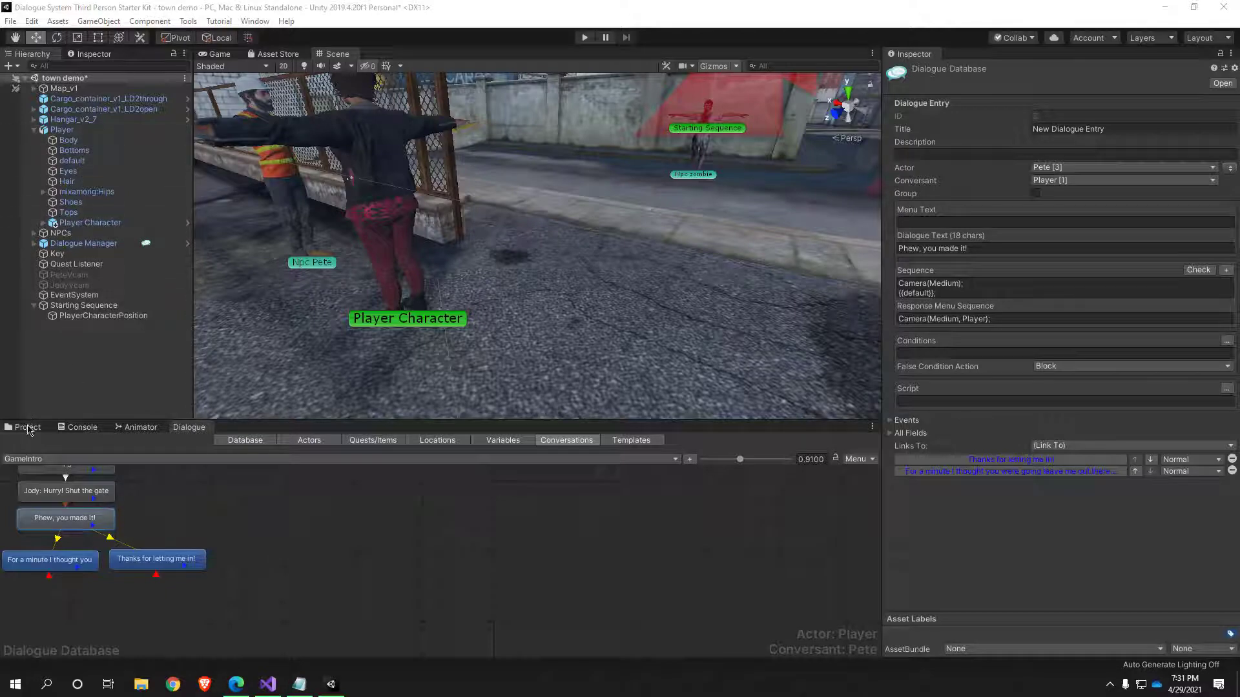
# Step: Open the Plugins/Pixel Crushers/Dialogue System folder in the project's assets
pyautogui.click(27, 427)
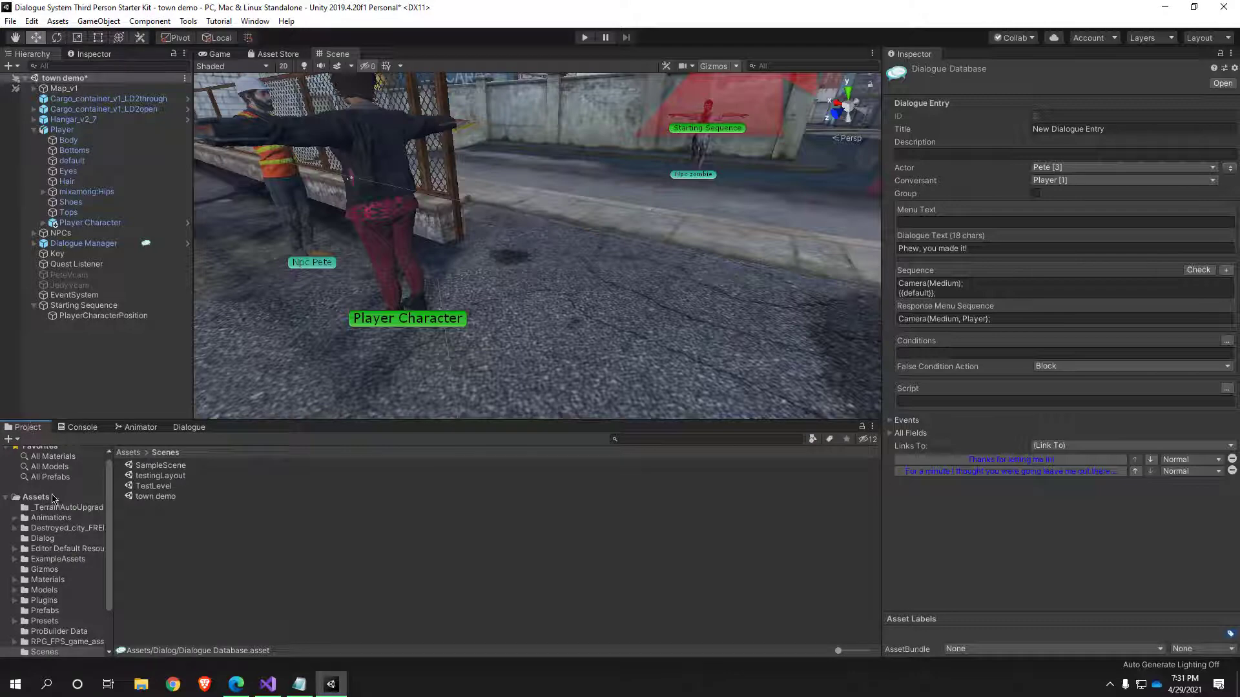
pyautogui.click(36, 497)
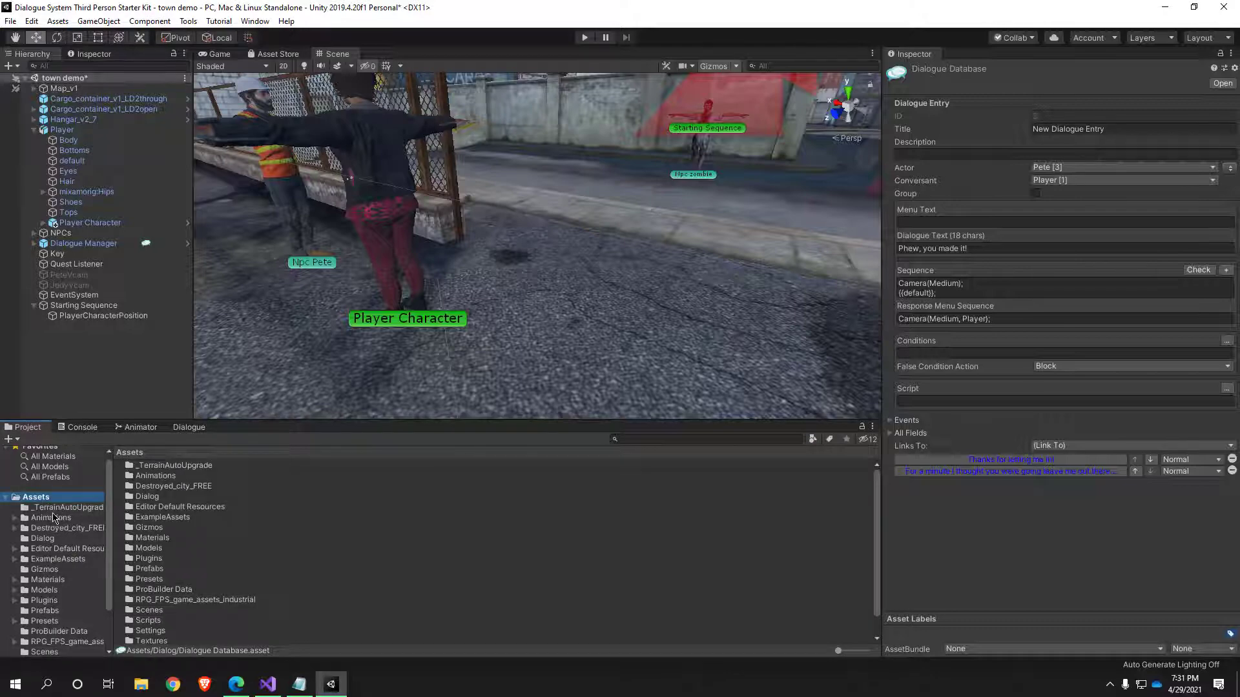
pyautogui.scroll(-1, 156, 539)
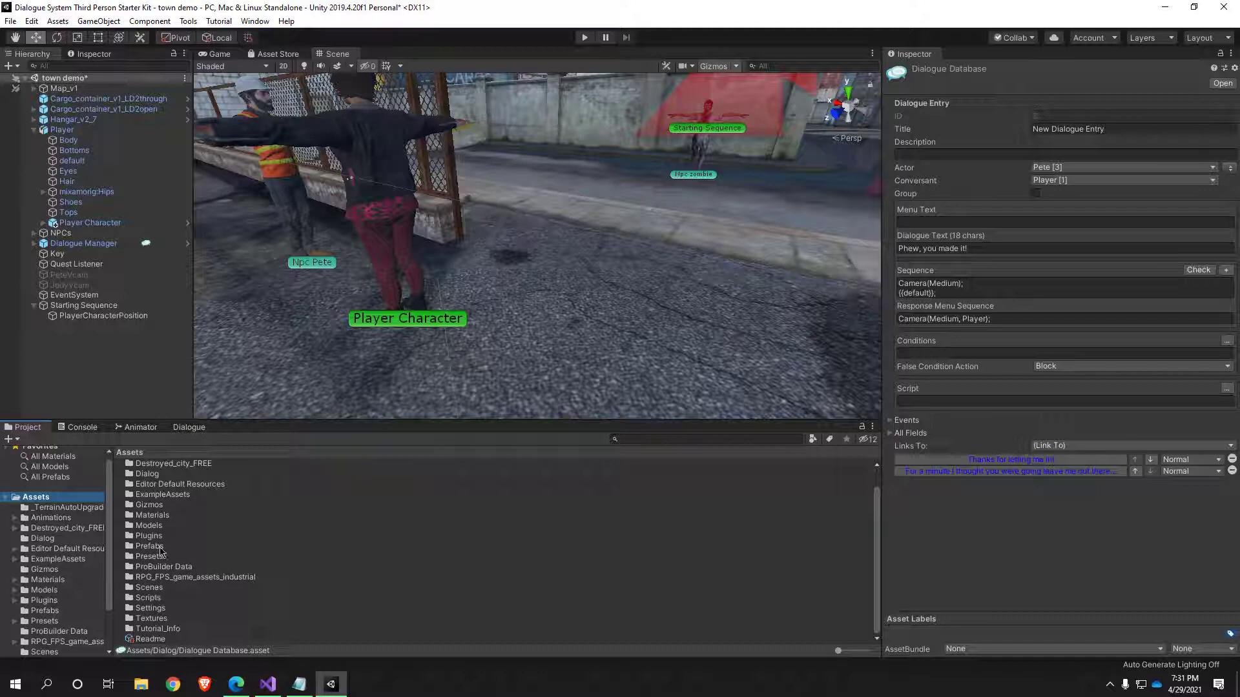
pyautogui.doubleClick(148, 536)
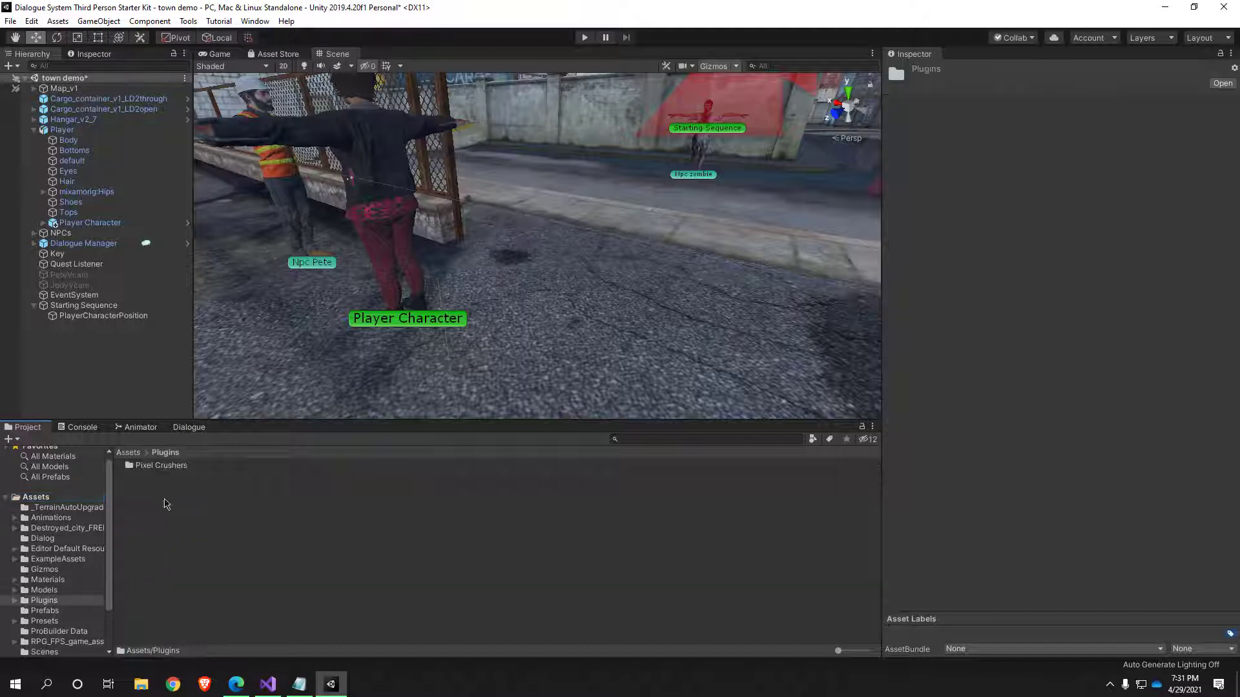
pyautogui.doubleClick(169, 465)
pyautogui.doubleClick(169, 477)
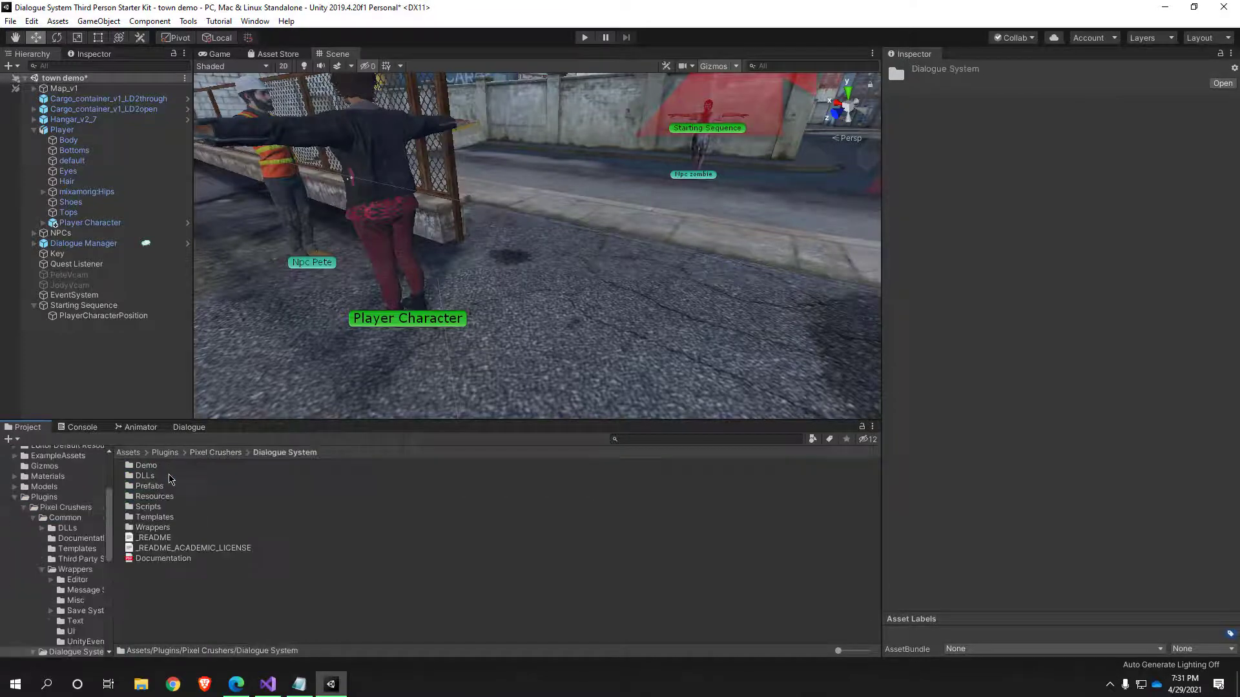
# Step: Open the Dialogue System's Prefabs/Standard UI Prefabs/Pro folder and look over its dialogue UI styles, including Nuke and Runic
pyautogui.click(150, 487)
pyautogui.doubleClick(150, 488)
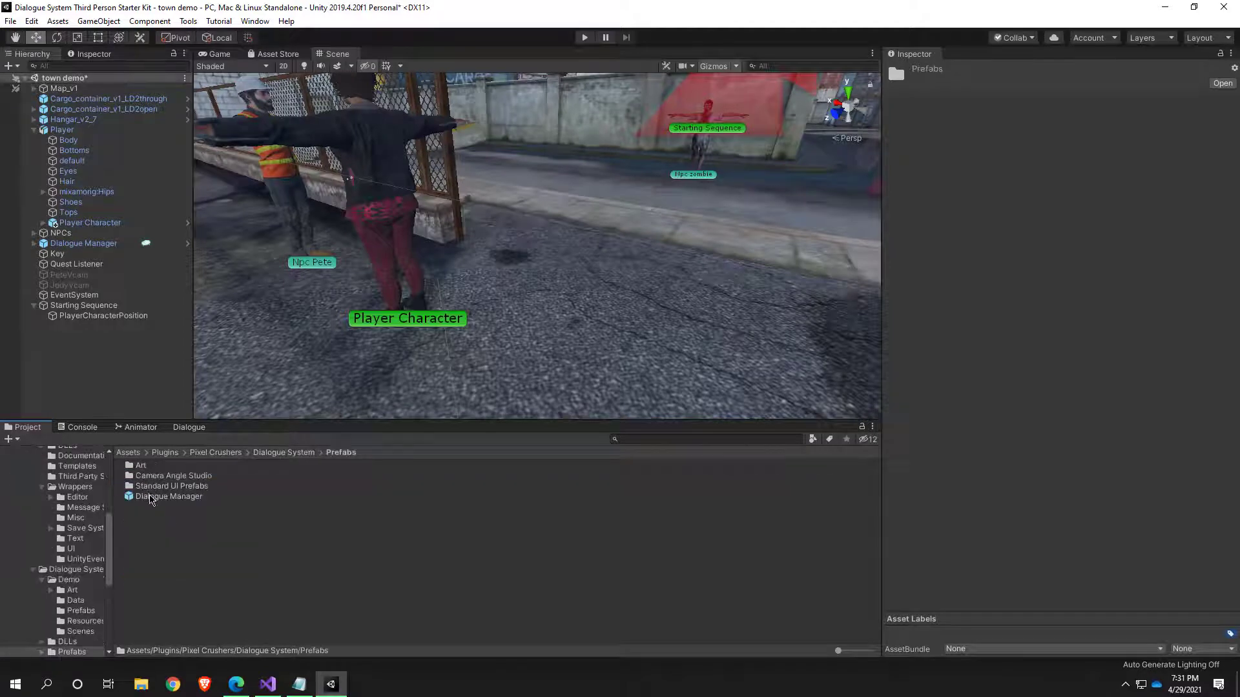
pyautogui.click(151, 488)
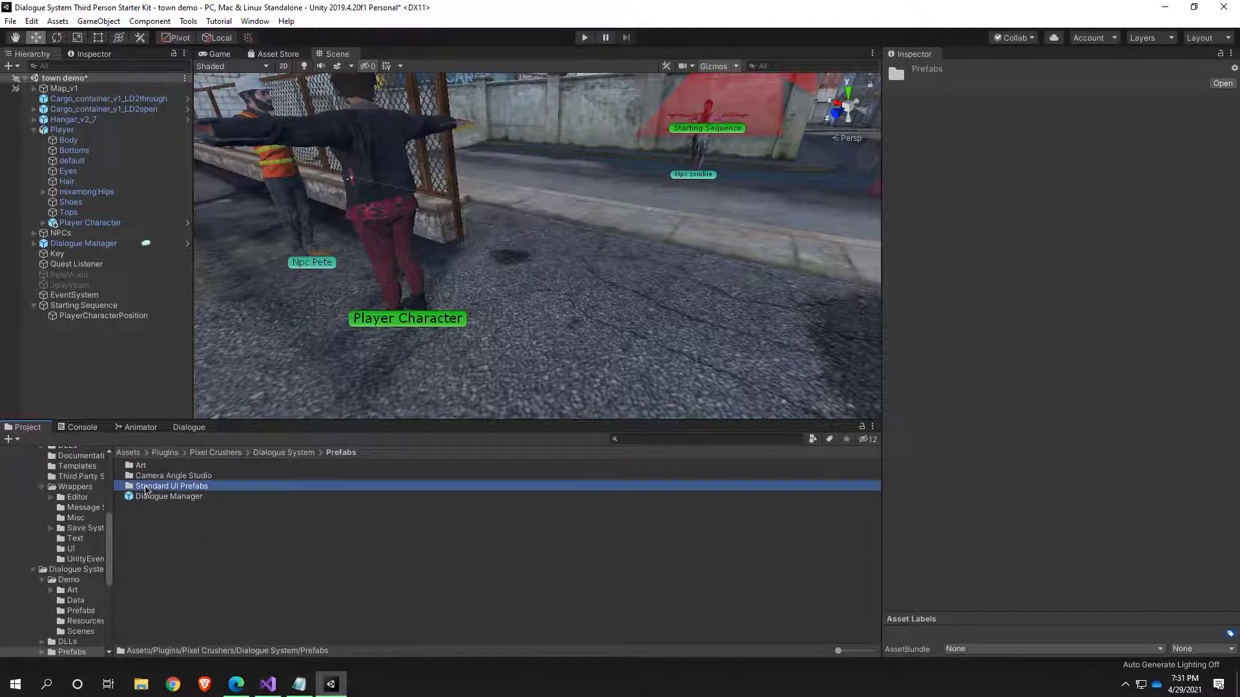
pyautogui.doubleClick(165, 488)
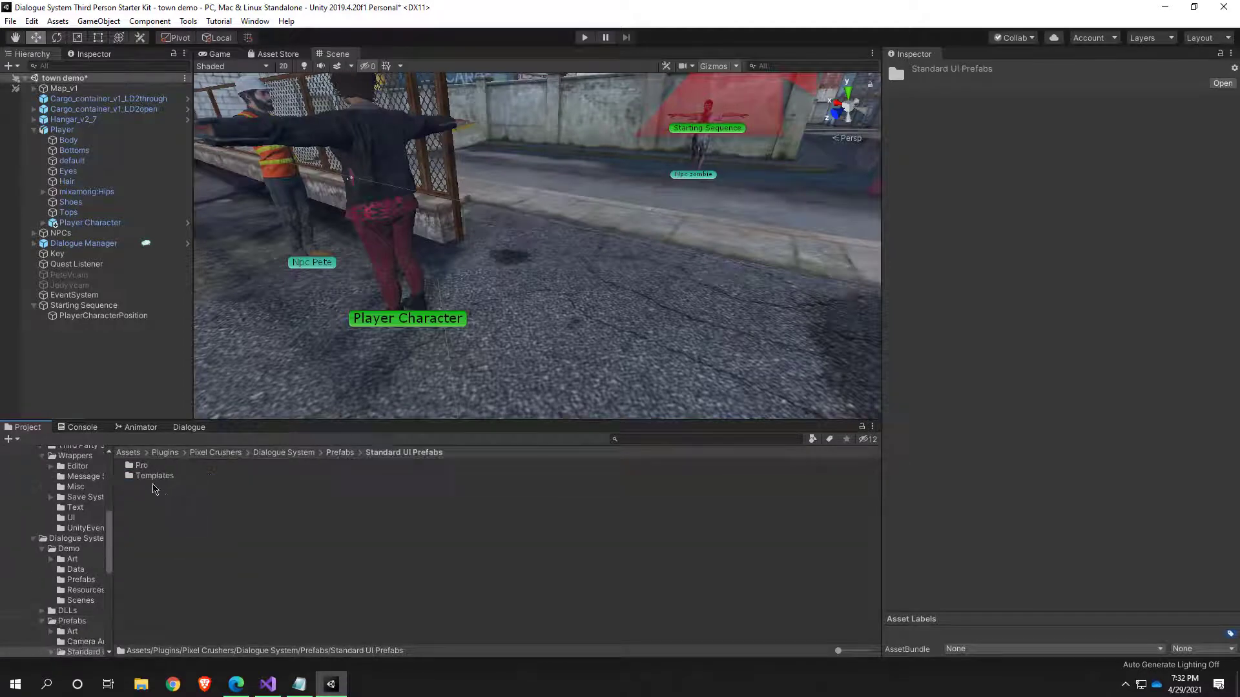
pyautogui.doubleClick(142, 466)
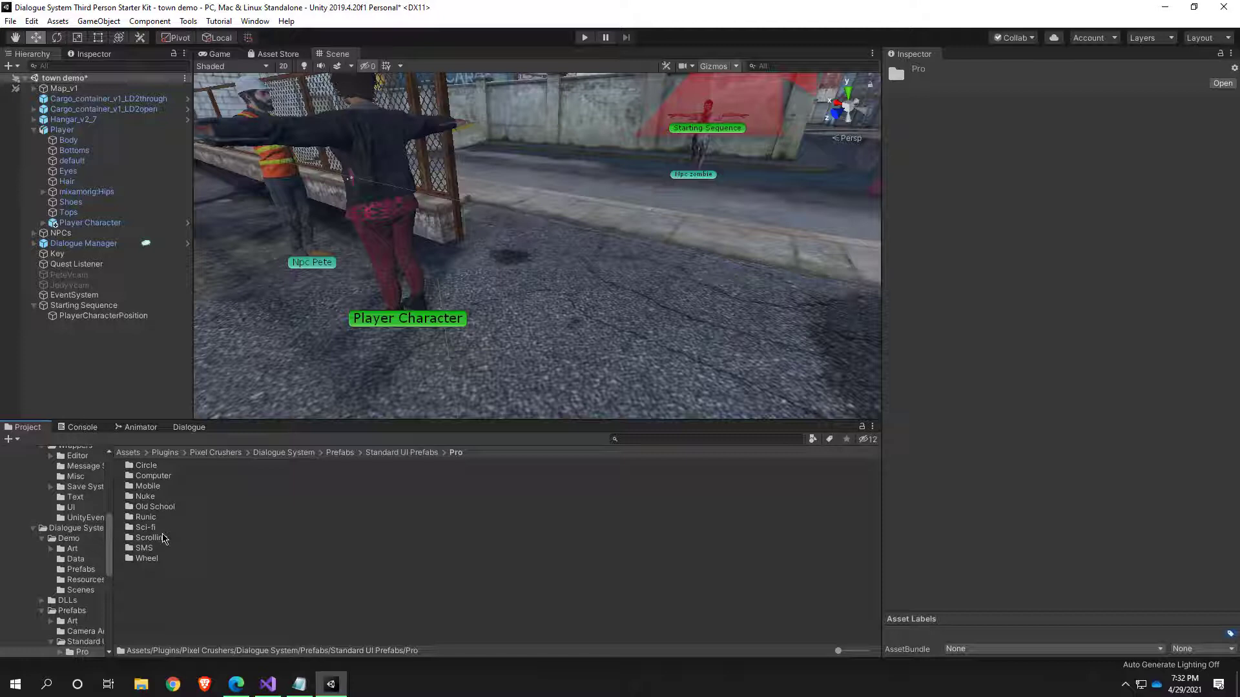
pyautogui.click(155, 498)
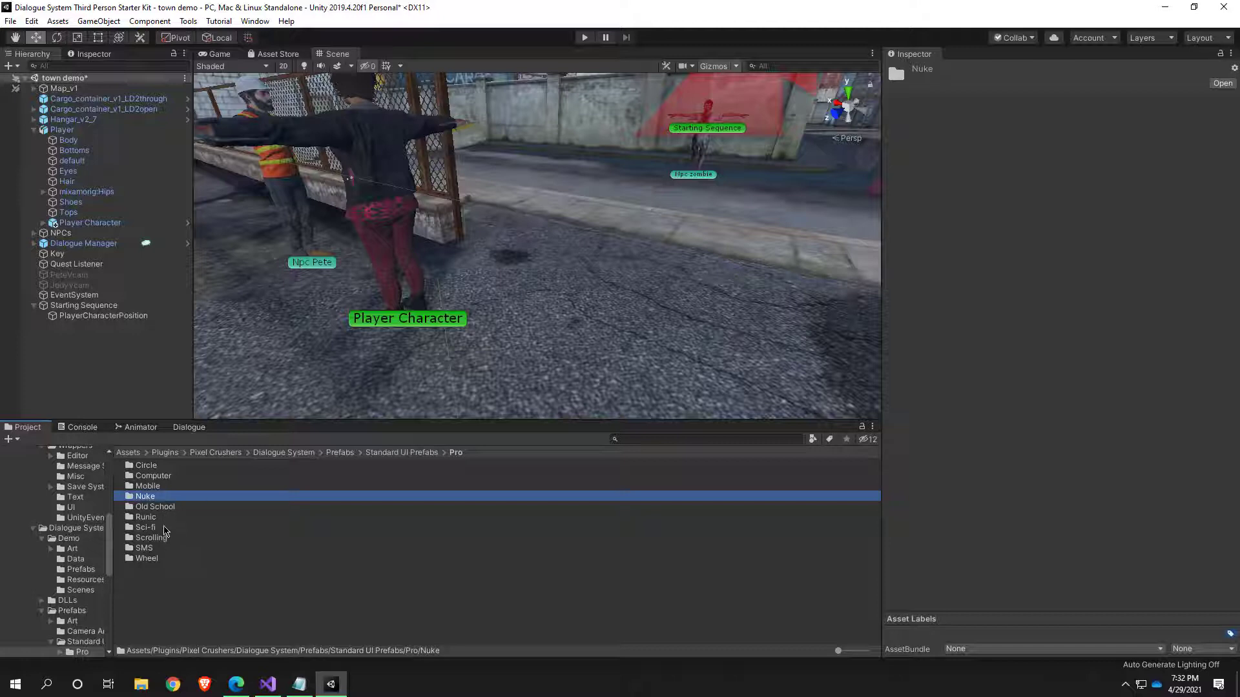
pyautogui.click(146, 518)
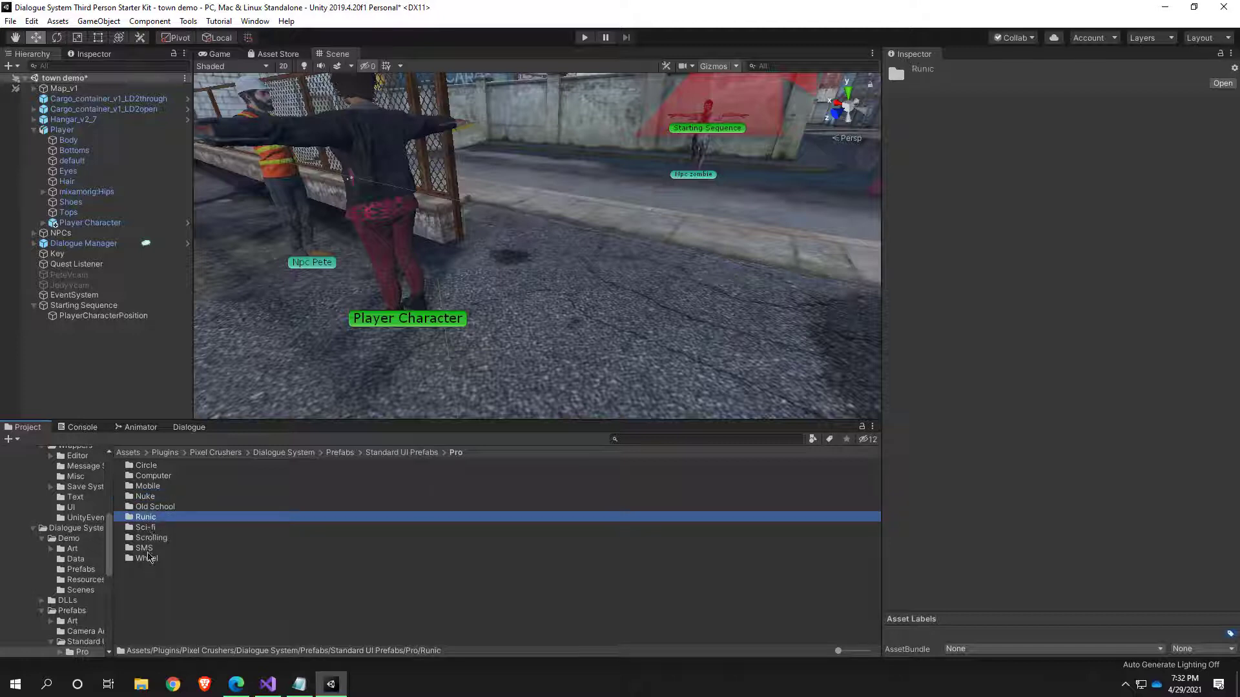
# Step: Place the SMS Dialogue UI prefab in the scene, inspect it up close and remove it from the scene
pyautogui.doubleClick(147, 550)
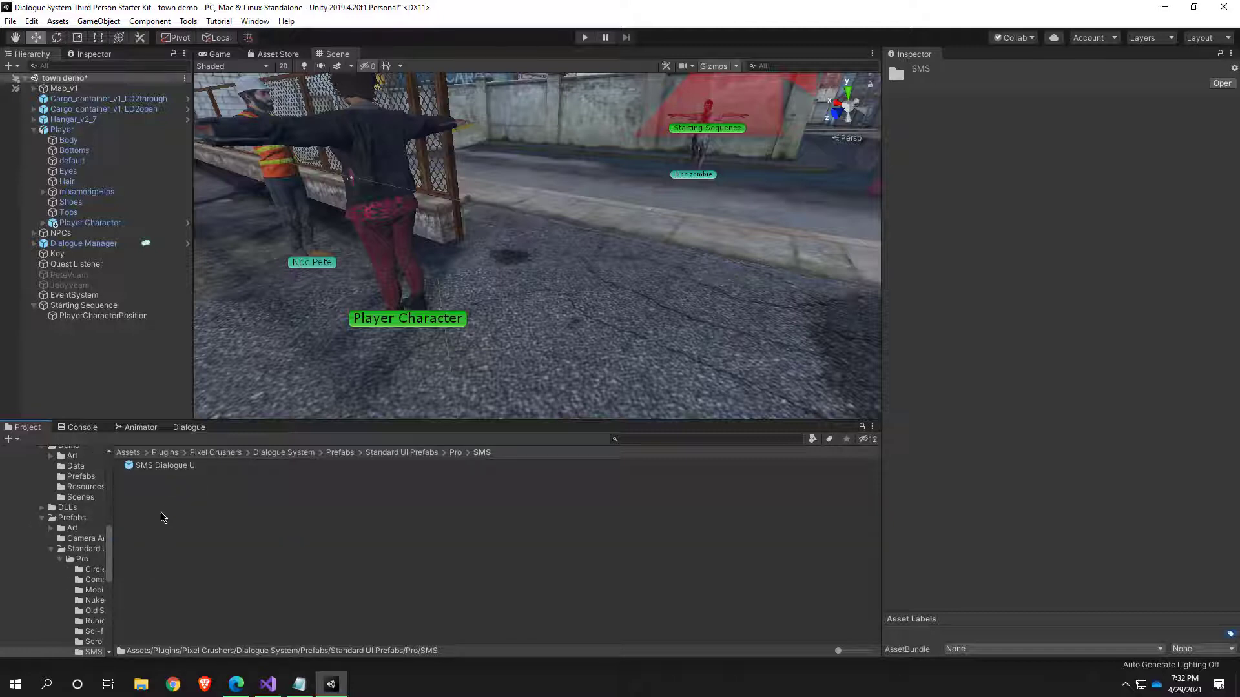
pyautogui.moveTo(169, 470); pyautogui.dragTo(630, 161)
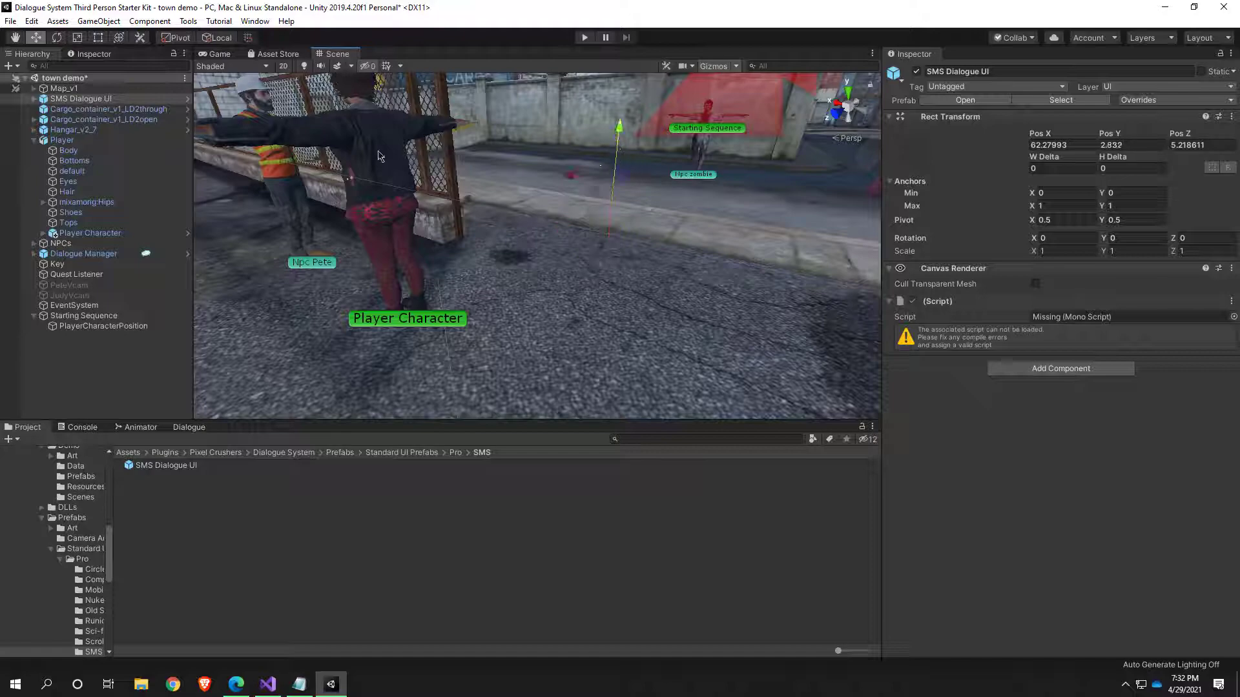
pyautogui.doubleClick(127, 102)
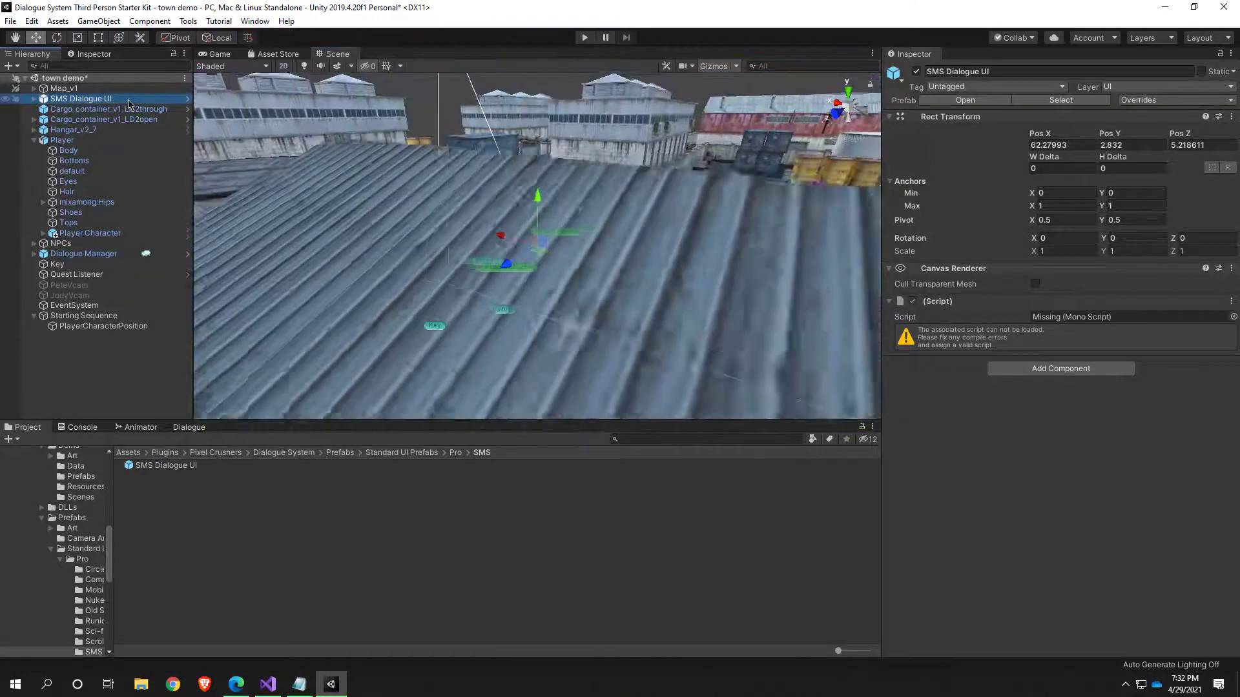
pyautogui.keyDown('alt'); pyautogui.moveTo(610, 293); pyautogui.dragTo(201, 281); pyautogui.keyUp('alt')
pyautogui.press('w')
pyautogui.moveTo(202, 281); pyautogui.dragTo(408, 294, button='right')
pyautogui.press('Delete')
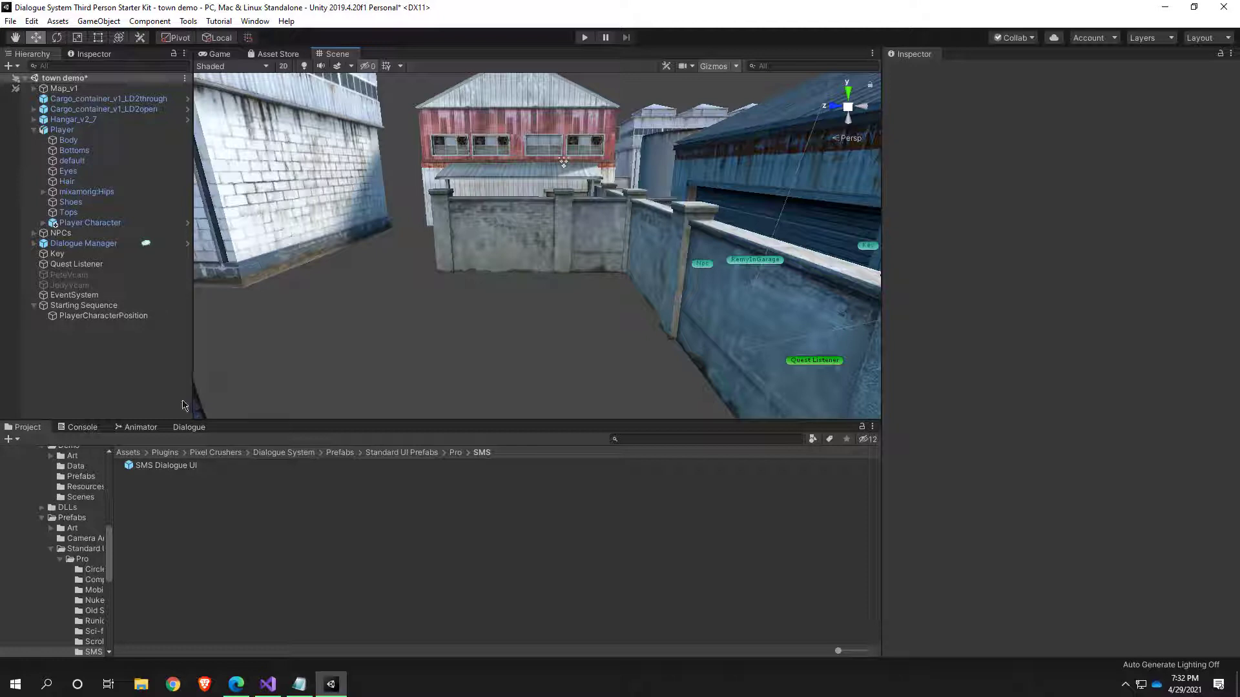
# Step: Collapse the Dialogue Manager's Camera & Cutscene Settings and locate its assigned Dialogue UI prefab in the project assets
pyautogui.click(85, 244)
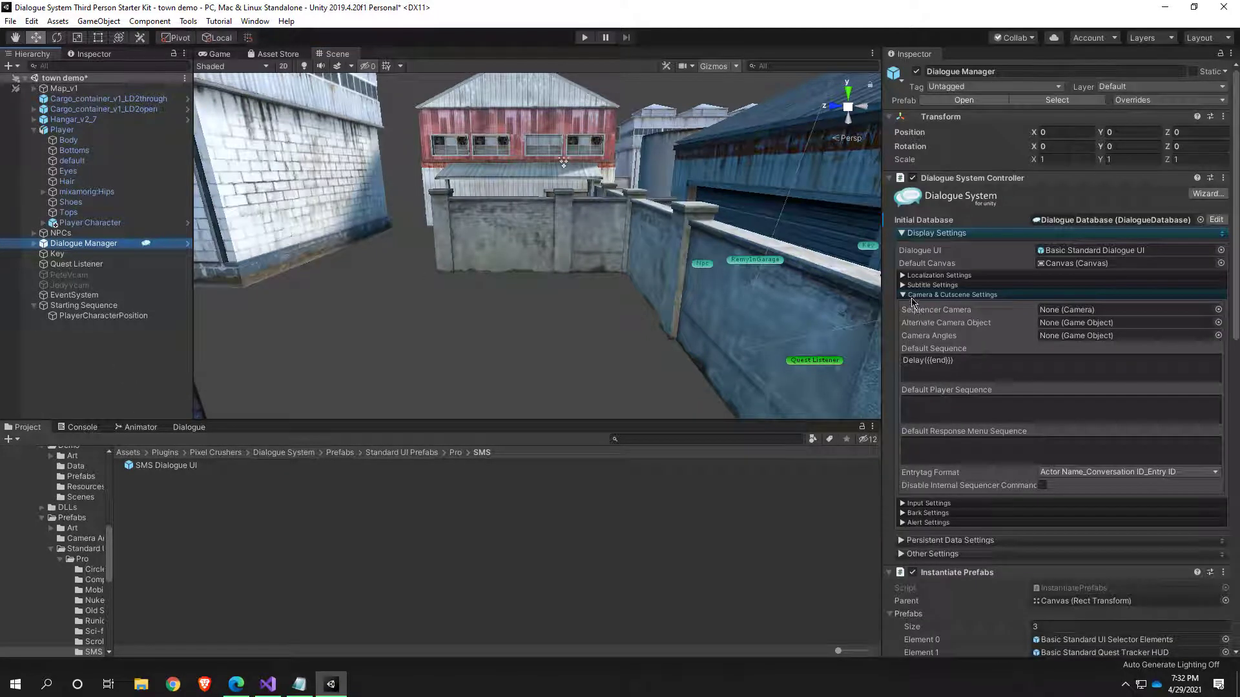
pyautogui.click(910, 295)
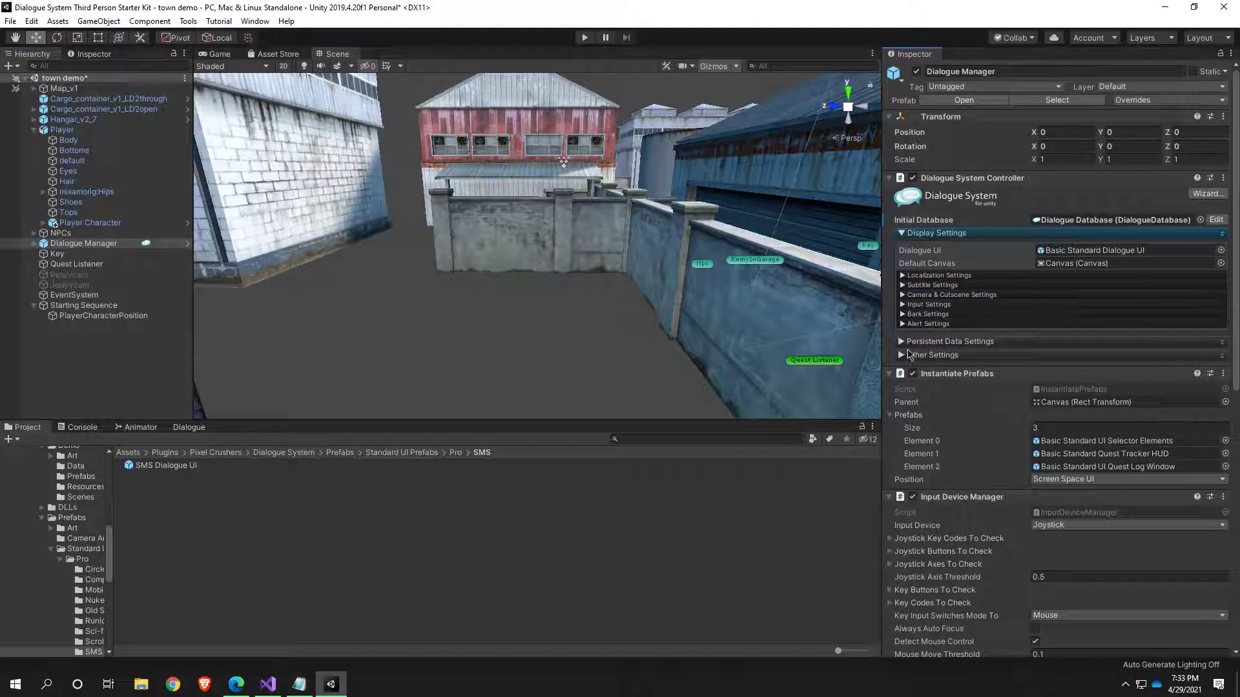
pyautogui.click(1119, 256)
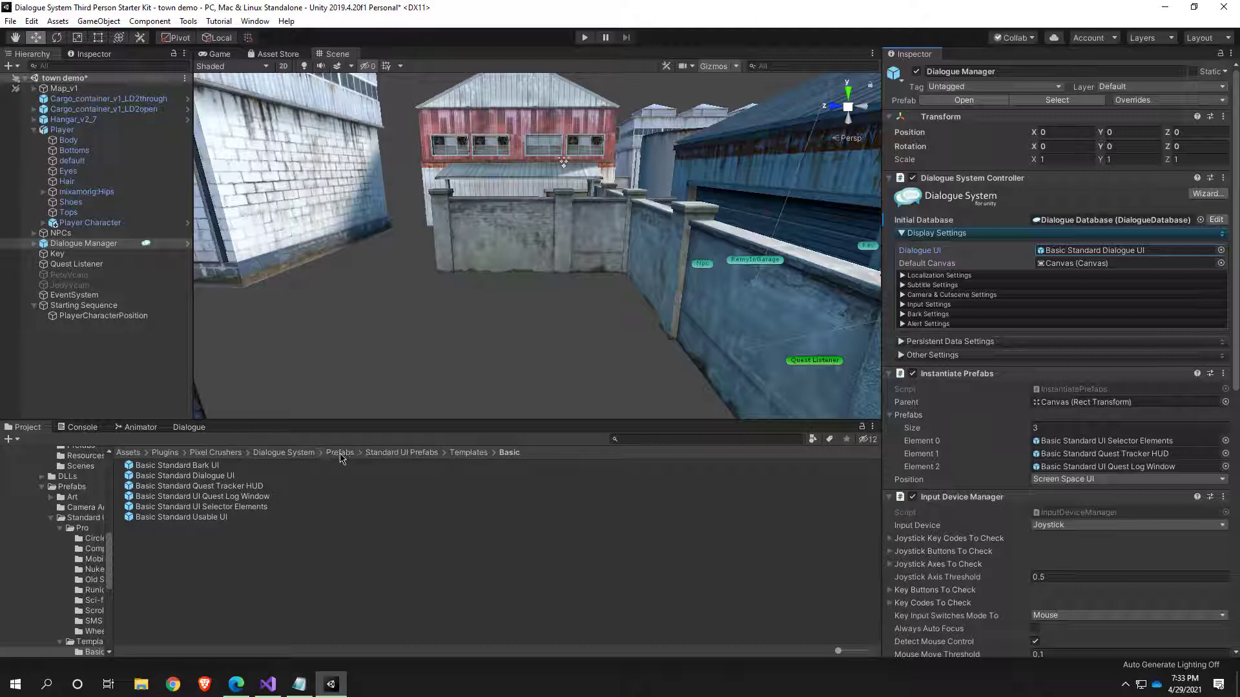
# Step: Return to the Standard UI Prefabs/Pro folder and lock the Inspector on the Dialogue Manager
pyautogui.click(396, 452)
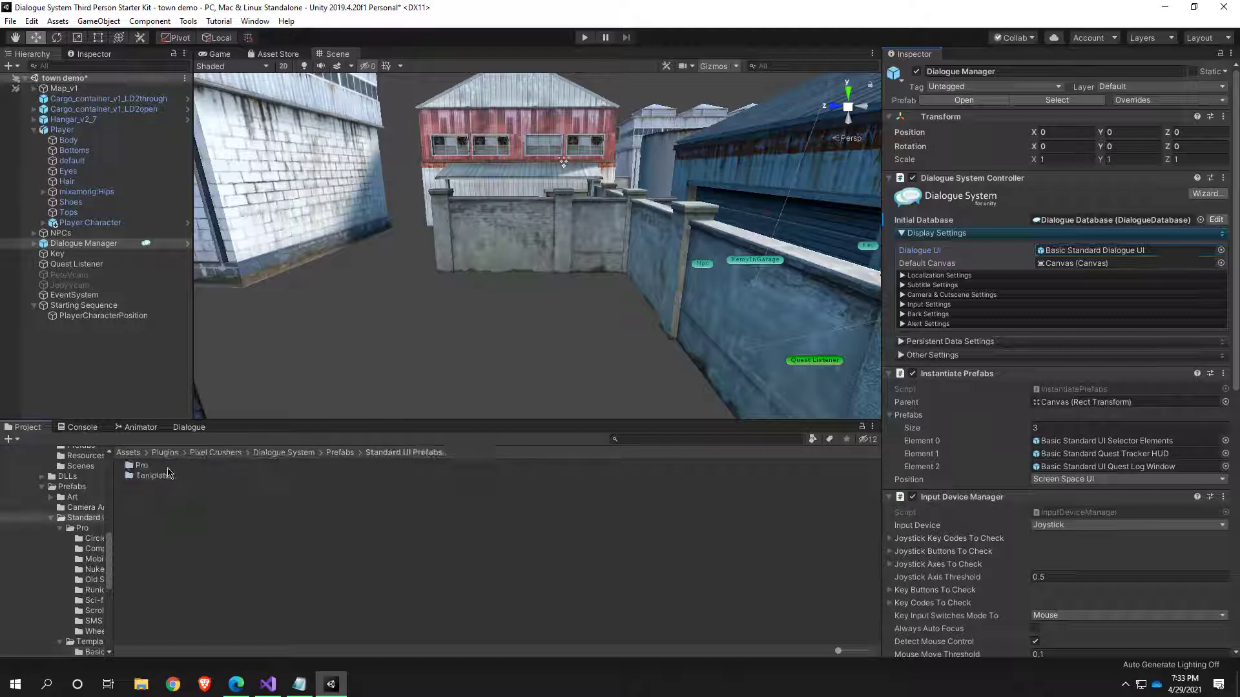
pyautogui.doubleClick(167, 475)
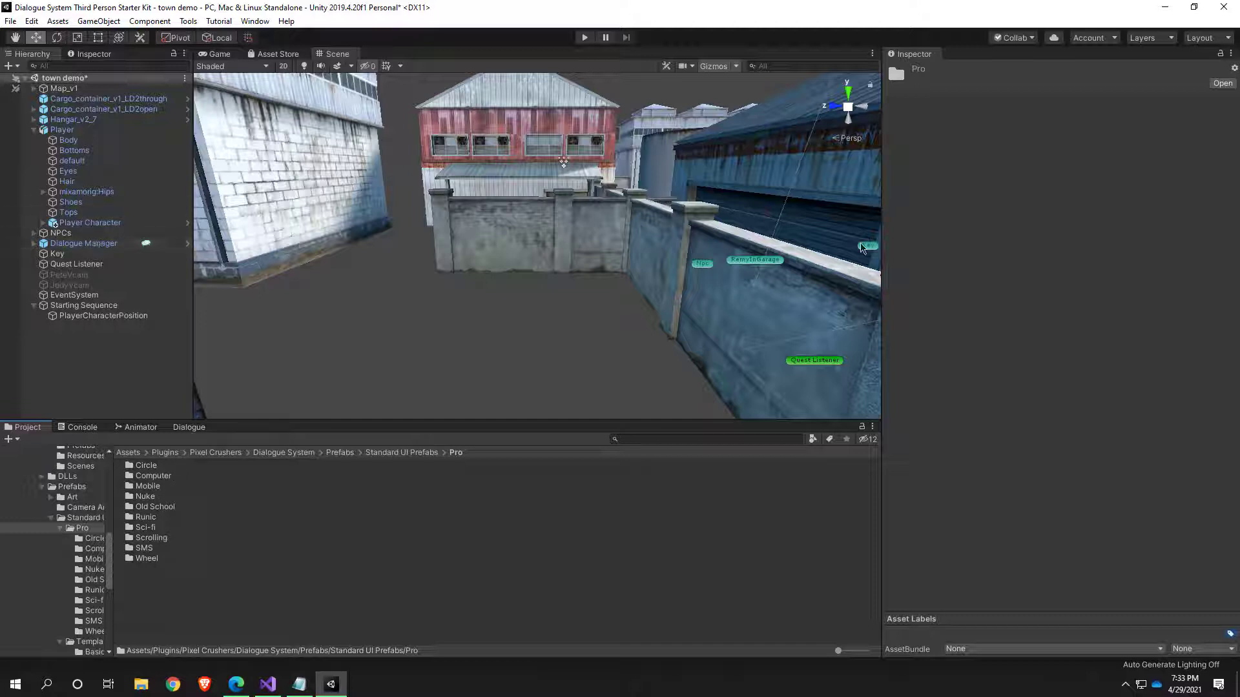
pyautogui.click(103, 245)
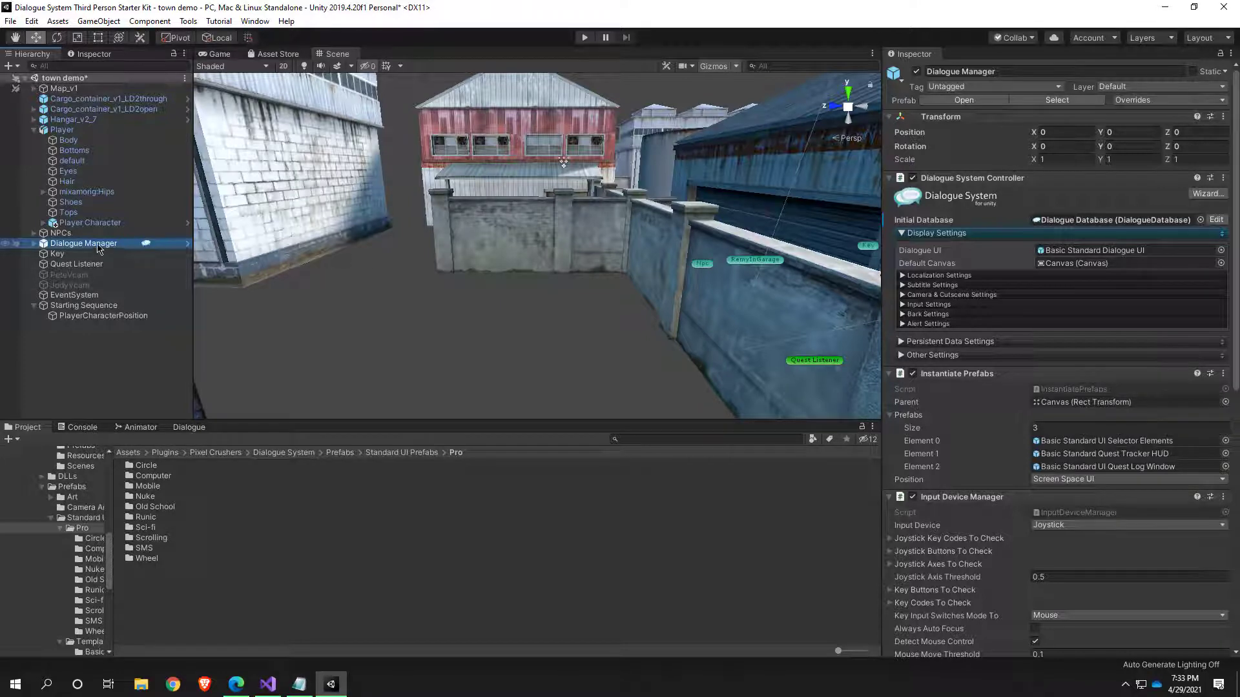
pyautogui.click(1221, 54)
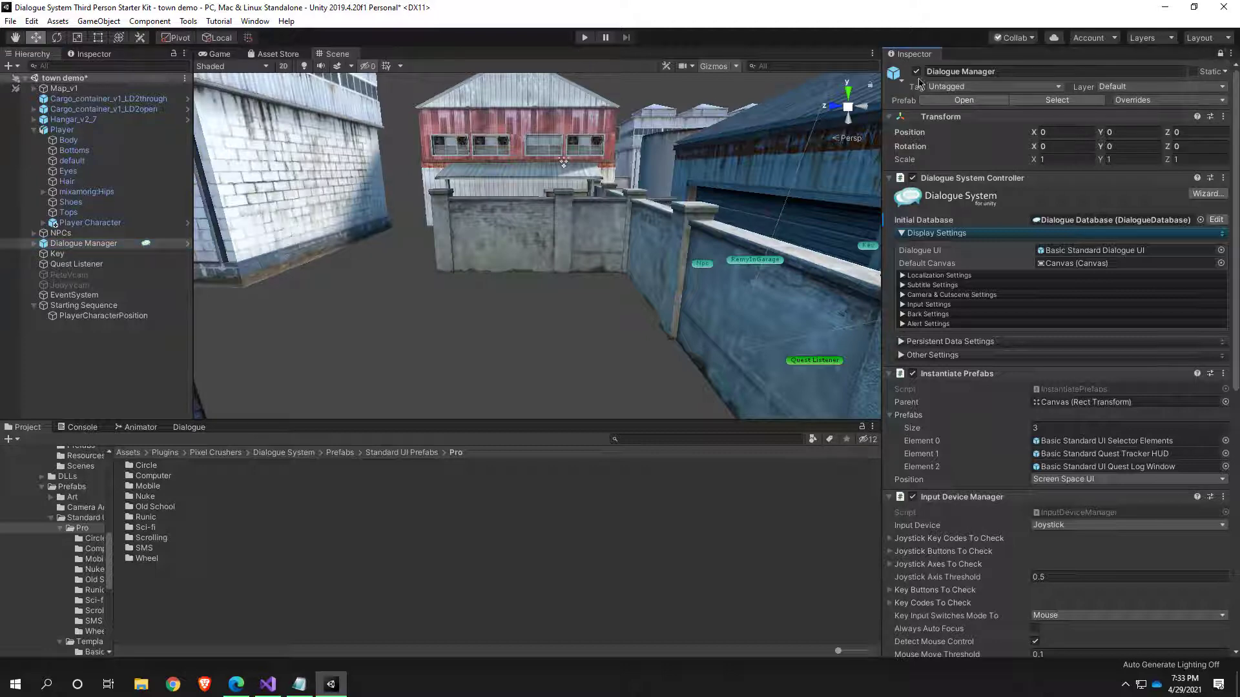
pyautogui.click(646, 245)
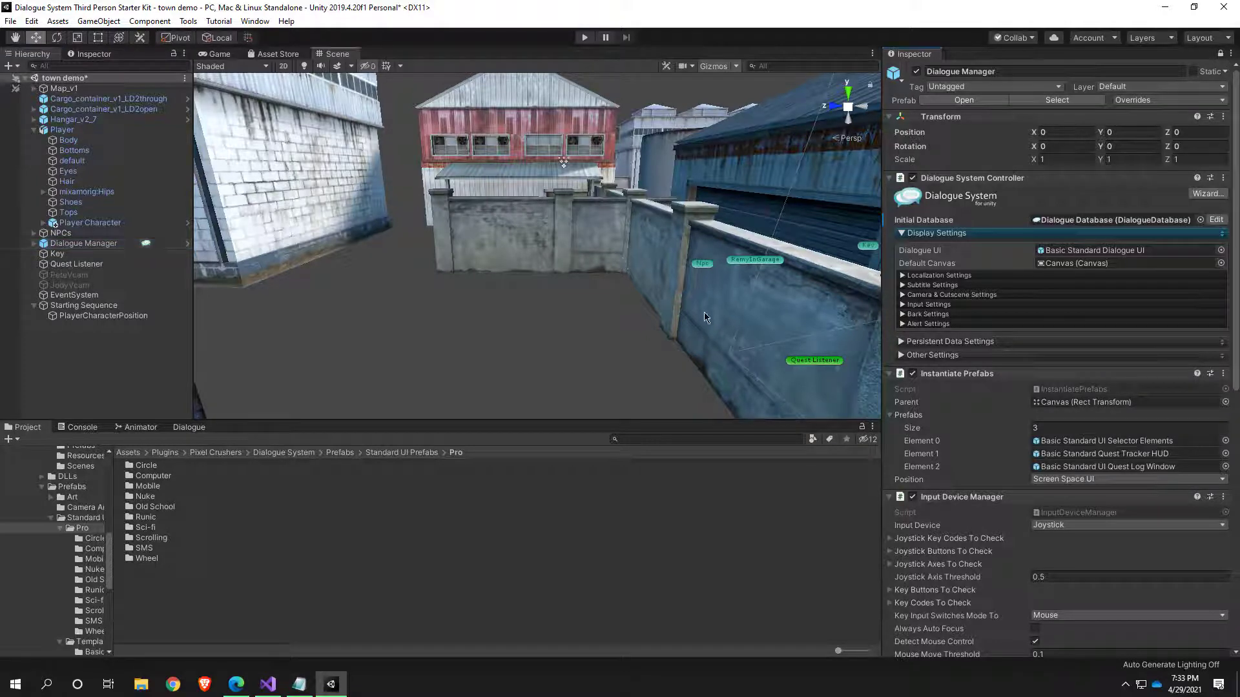
# Step: Assign the SMS Dialogue UI prefab as the Dialogue Manager's Dialogue UI and test it in Play mode
pyautogui.click(155, 518)
pyautogui.click(155, 507)
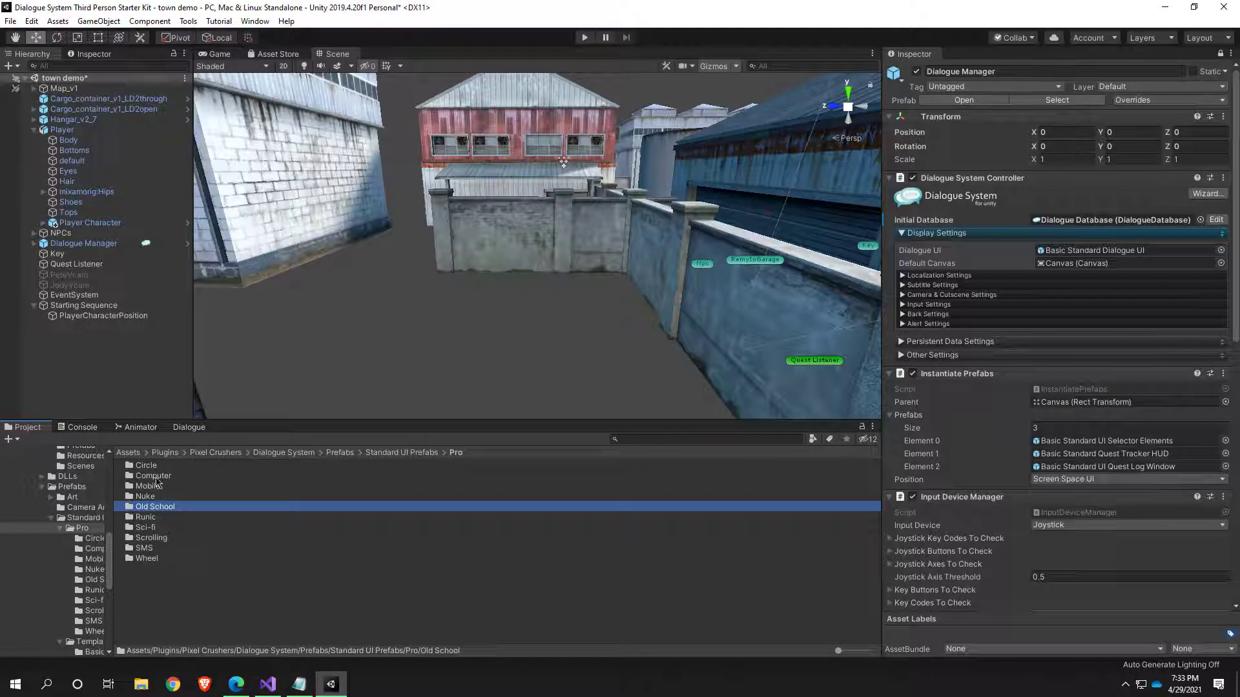
pyautogui.doubleClick(146, 551)
pyautogui.moveTo(165, 481); pyautogui.dragTo(1106, 249)
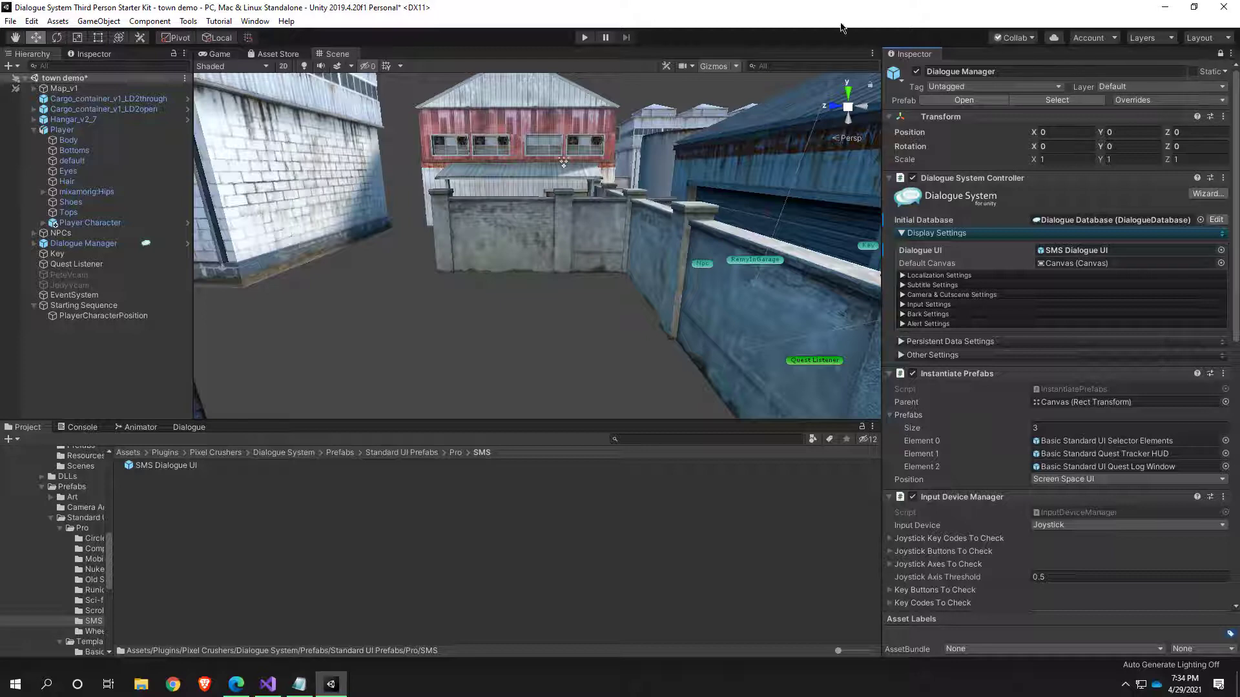
pyautogui.click(584, 36)
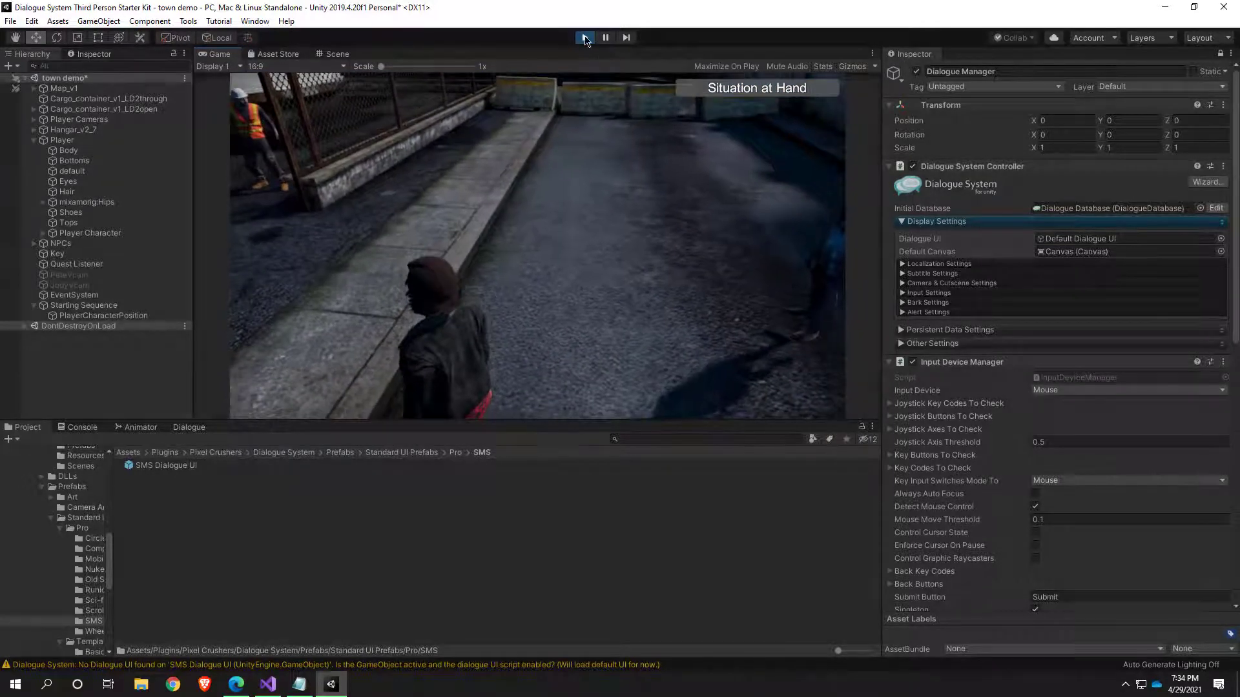
pyautogui.click(585, 39)
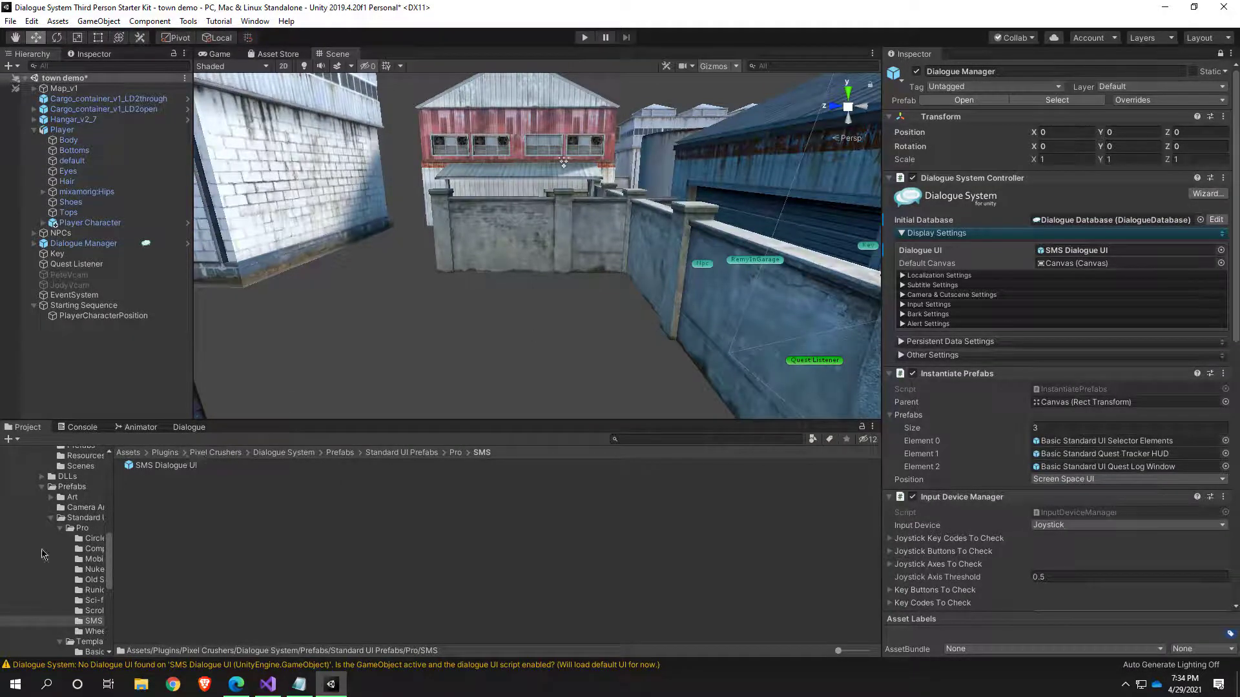
# Step: Assign Circle Standard Dialogue UI from the Pro/Circle folder as the Dialogue UI, using the prefab directly, and test it in Play mode
pyautogui.click(421, 453)
pyautogui.doubleClick(143, 466)
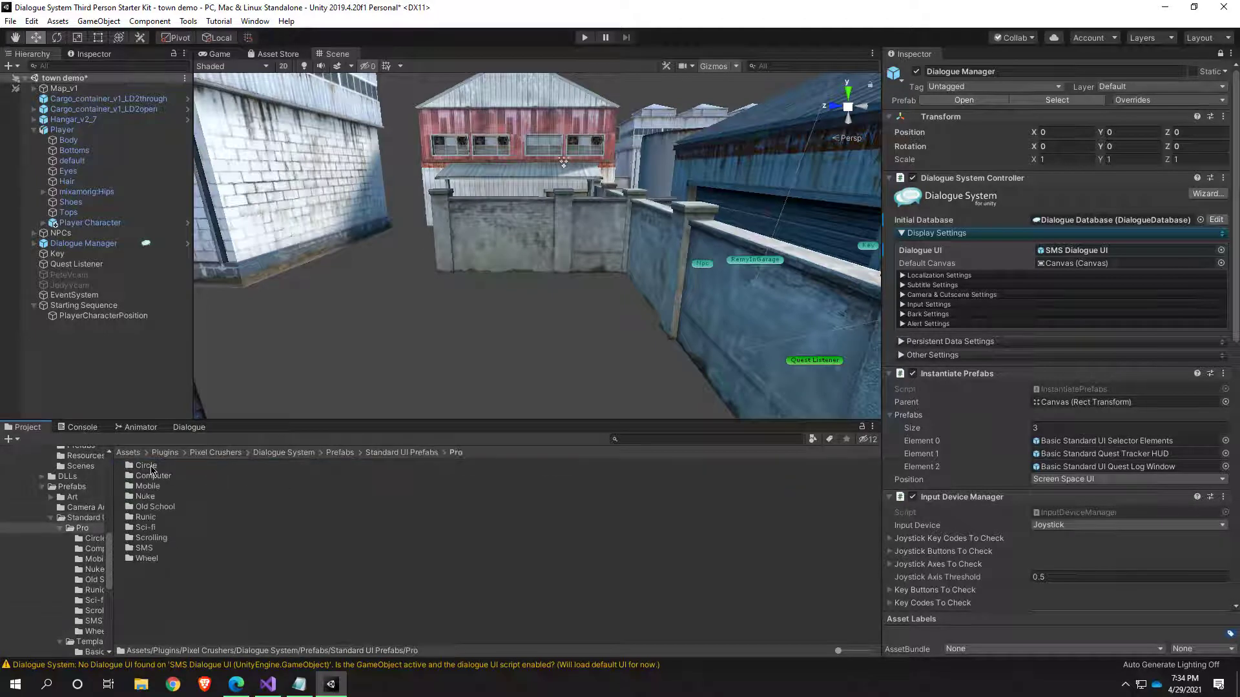
pyautogui.doubleClick(146, 466)
pyautogui.moveTo(155, 472); pyautogui.dragTo(1076, 252)
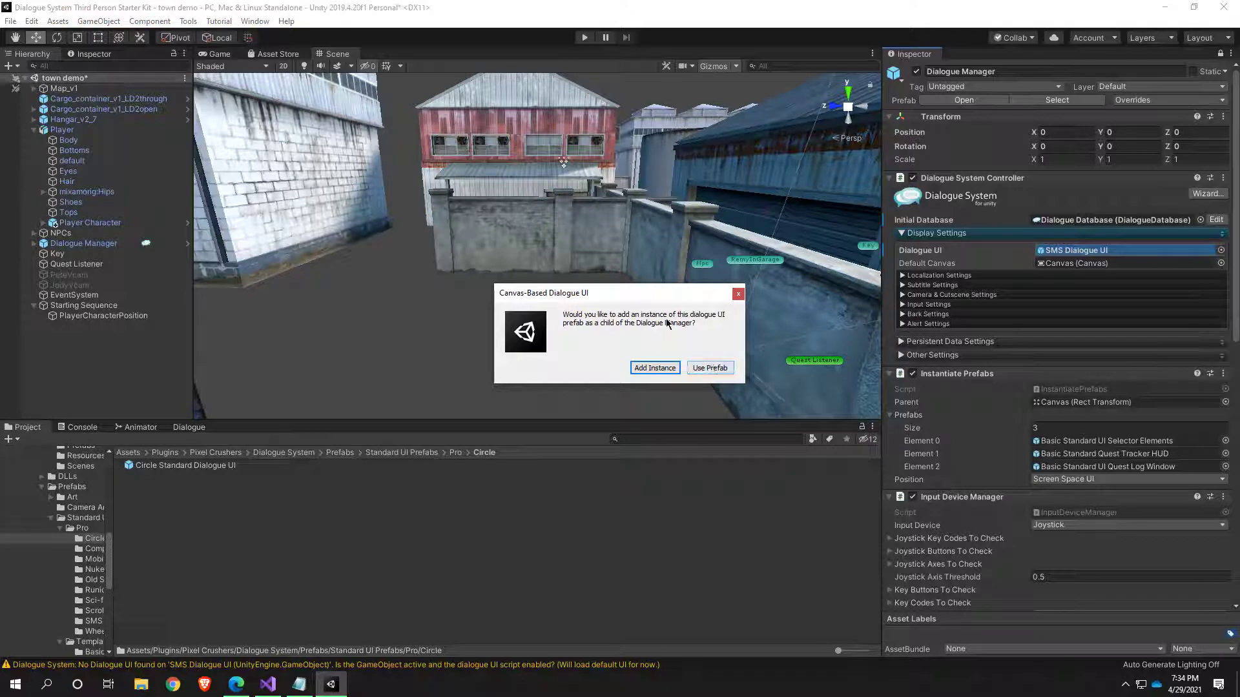
pyautogui.click(710, 368)
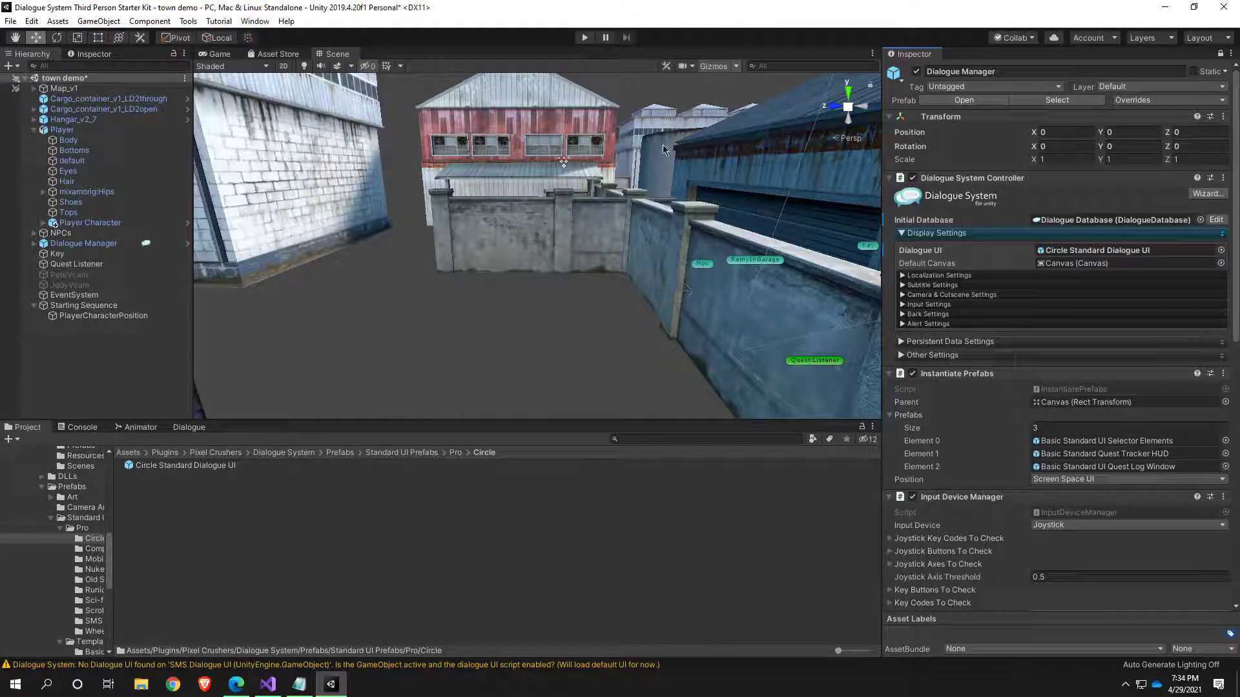
pyautogui.click(584, 40)
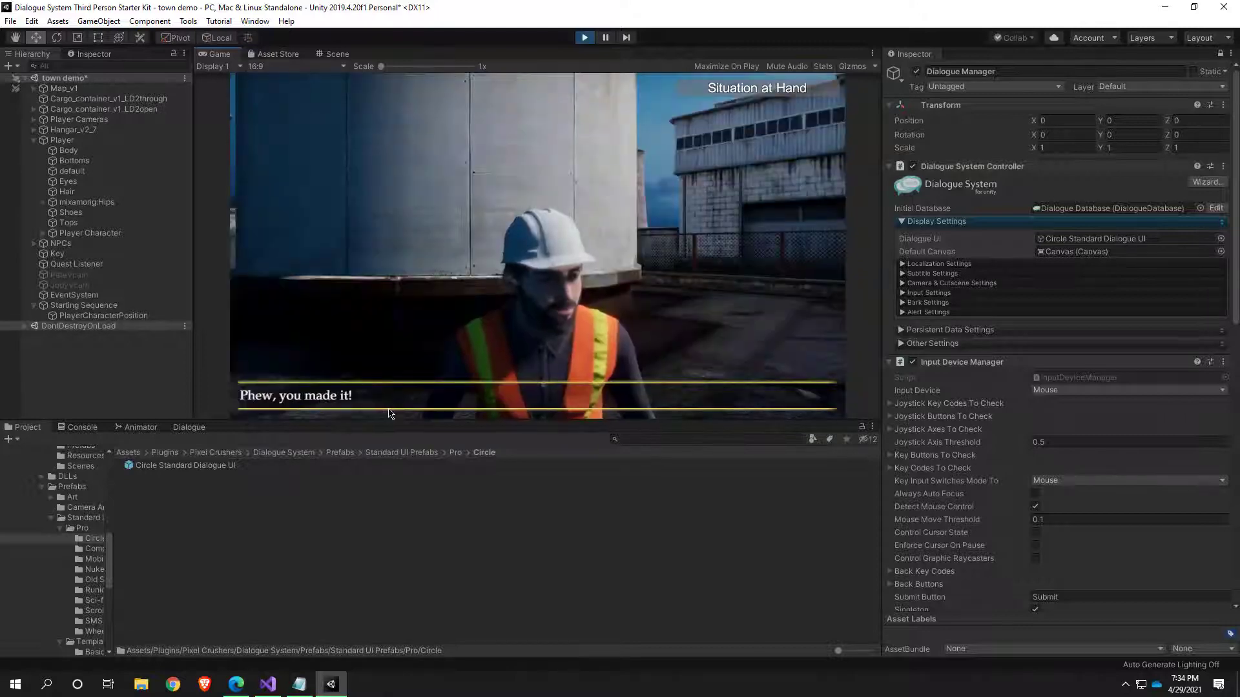
pyautogui.click(586, 39)
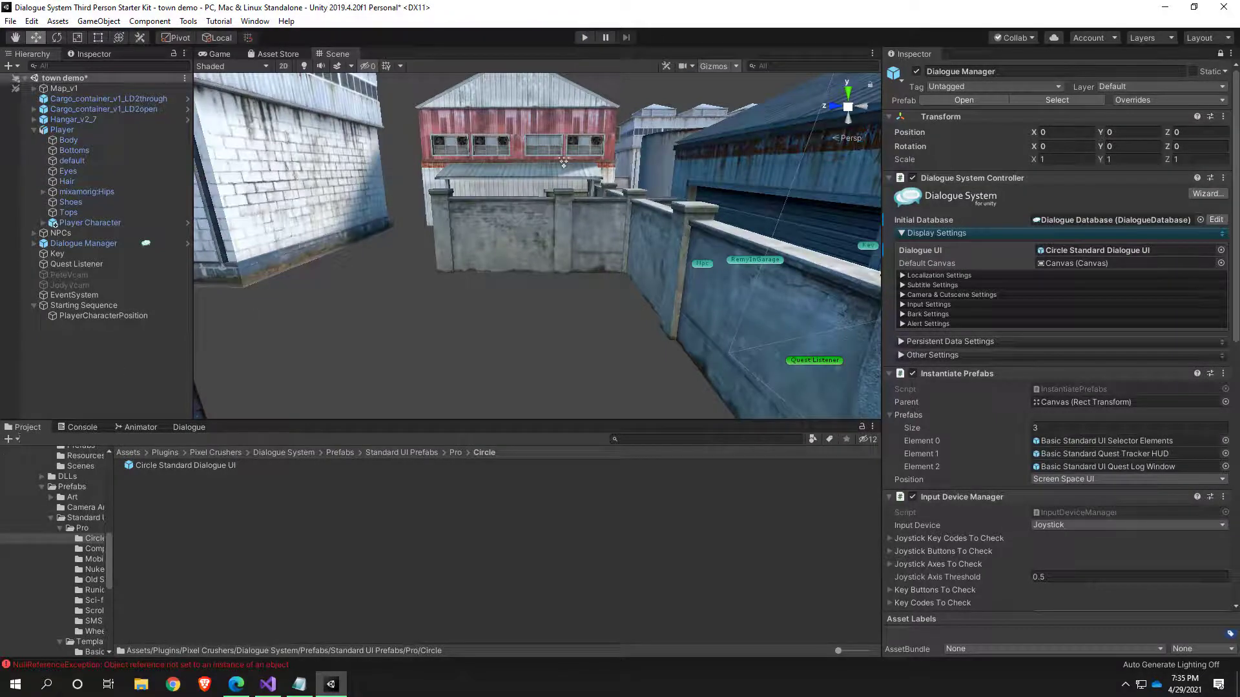
# Step: Switch to the web browser and open the Pixel Crushers website in a new tab
pyautogui.click(237, 686)
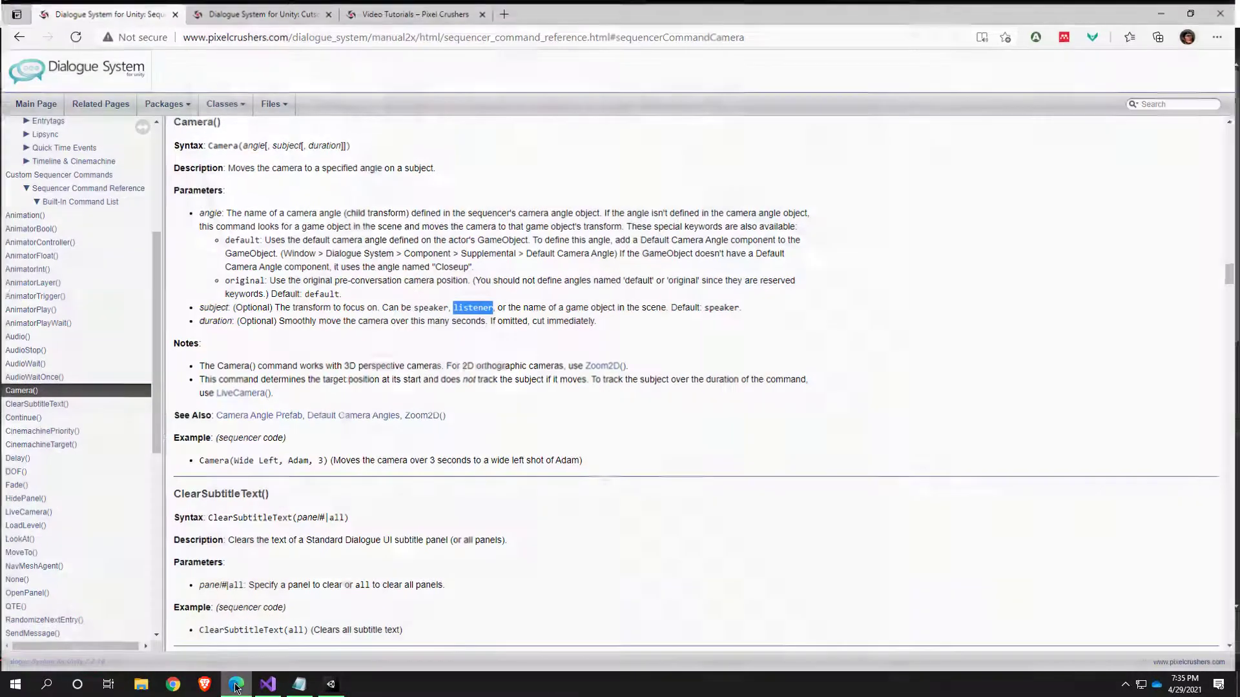
pyautogui.click(505, 9)
pyautogui.write('pixel')
pyautogui.press('Return')
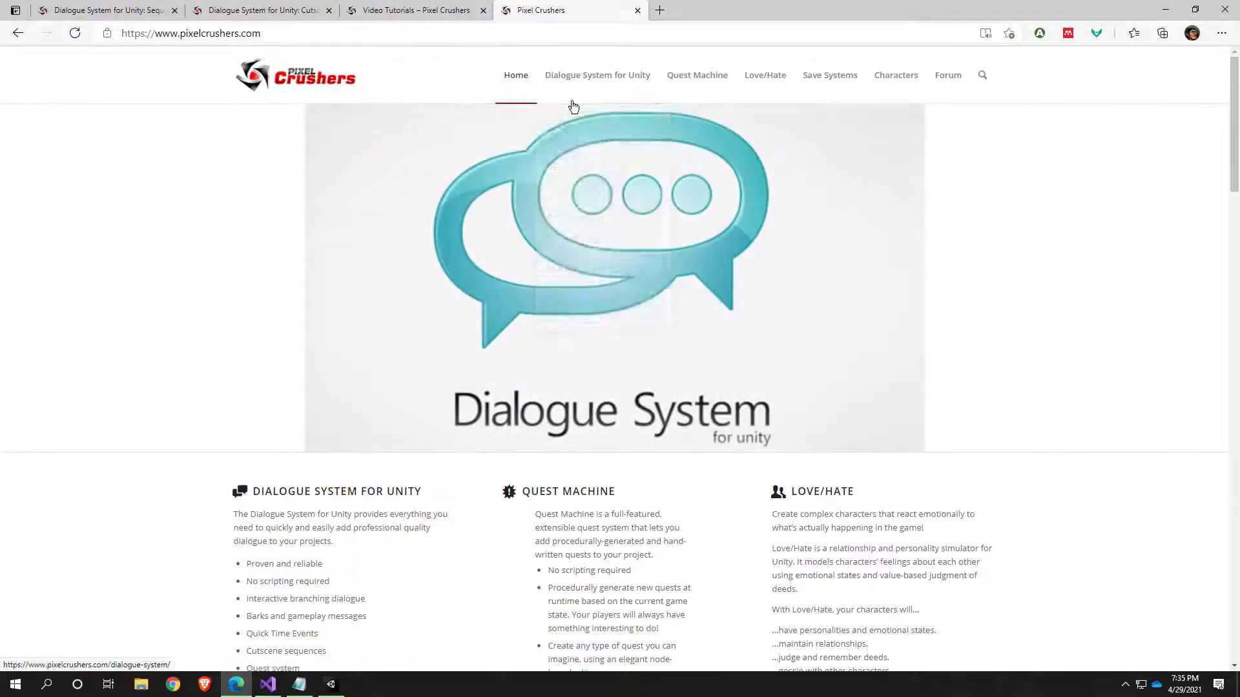
# Step: Open the Dialogue System Extras page for Dialogue System for Unity and go to its UIs section
pyautogui.moveTo(590, 113)
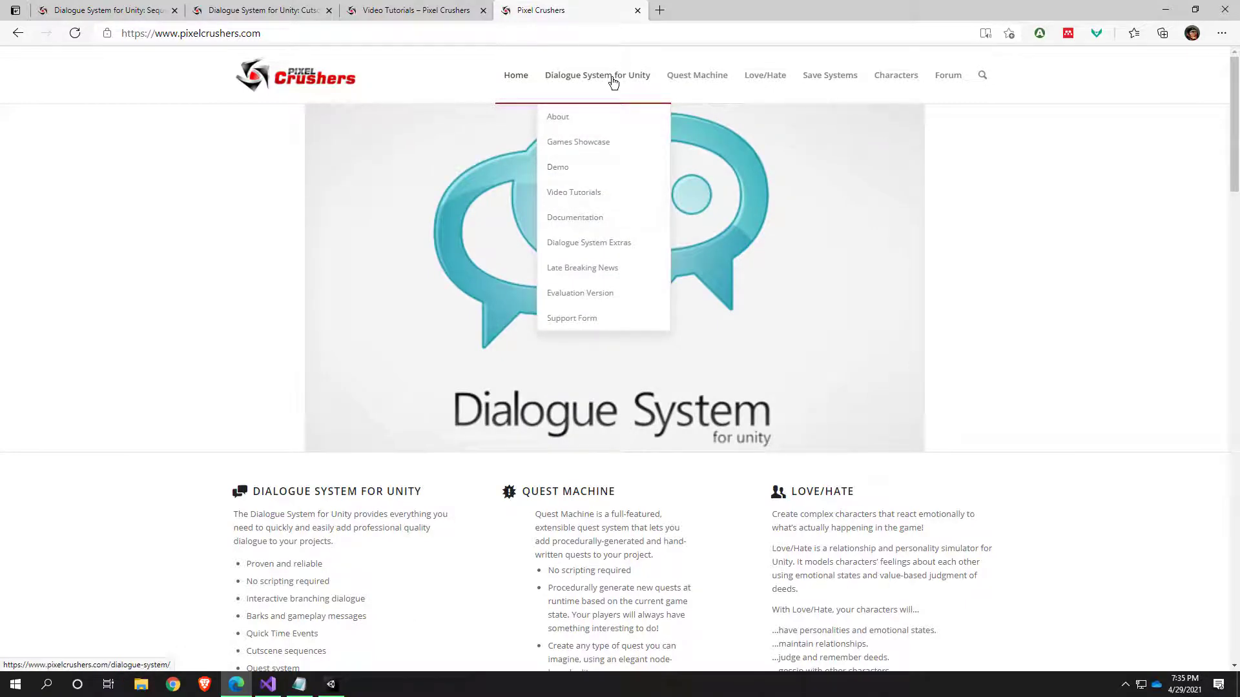
pyautogui.click(613, 82)
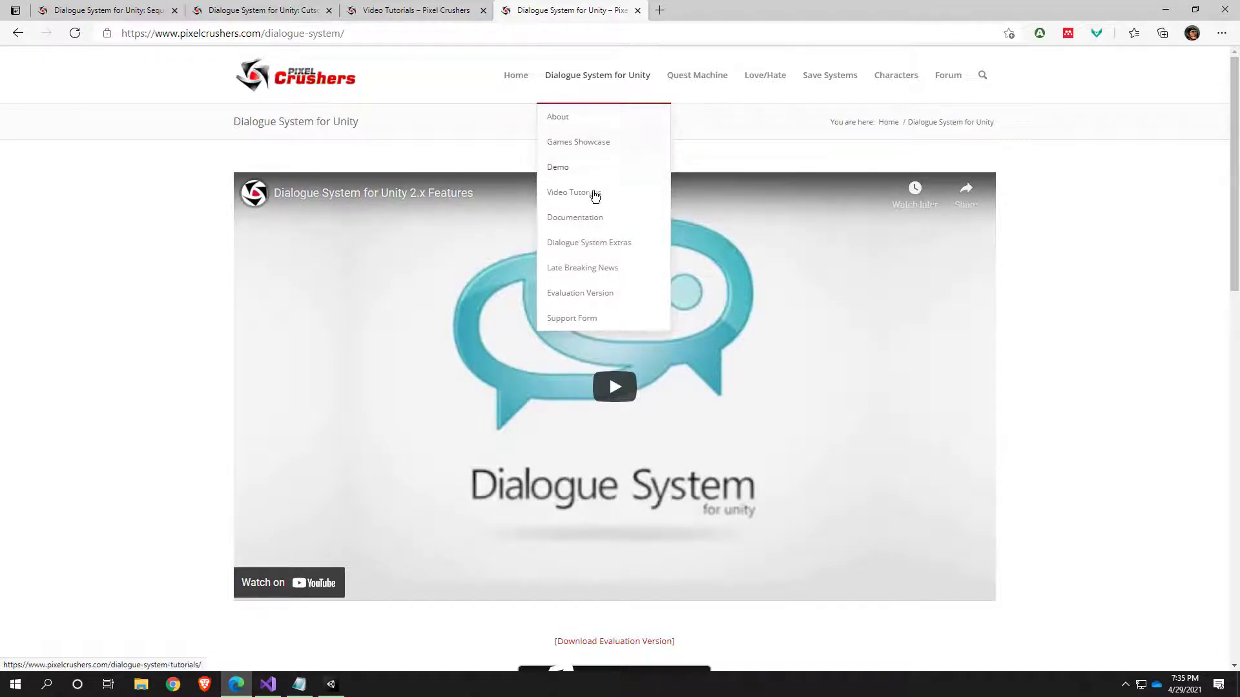
pyautogui.click(605, 249)
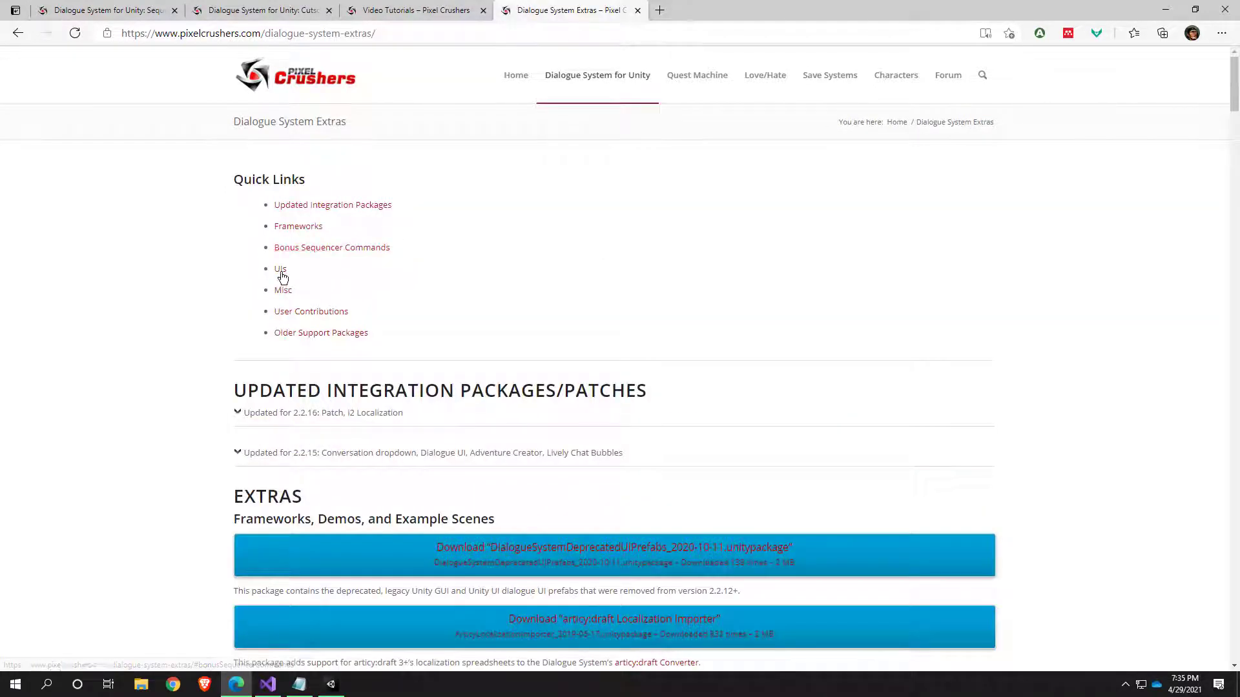
pyautogui.click(280, 269)
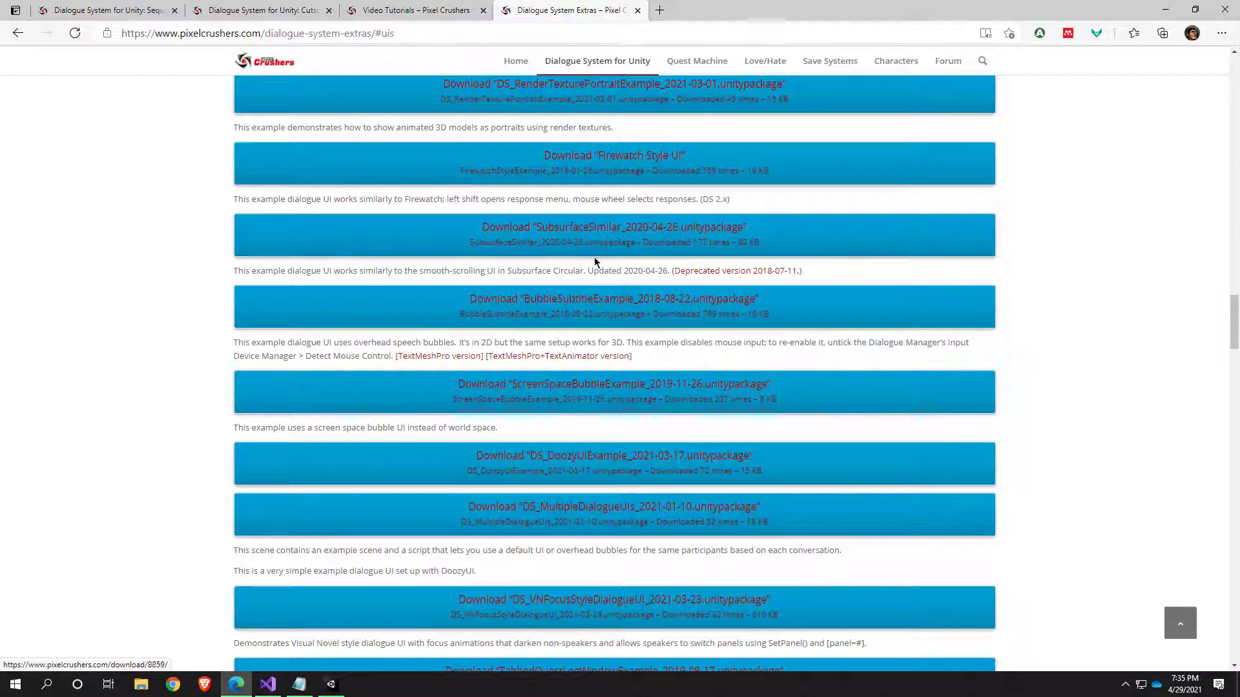
# Step: Download the Firewatch Style UI package, open it, and import all of its assets into the Unity project
pyautogui.click(625, 163)
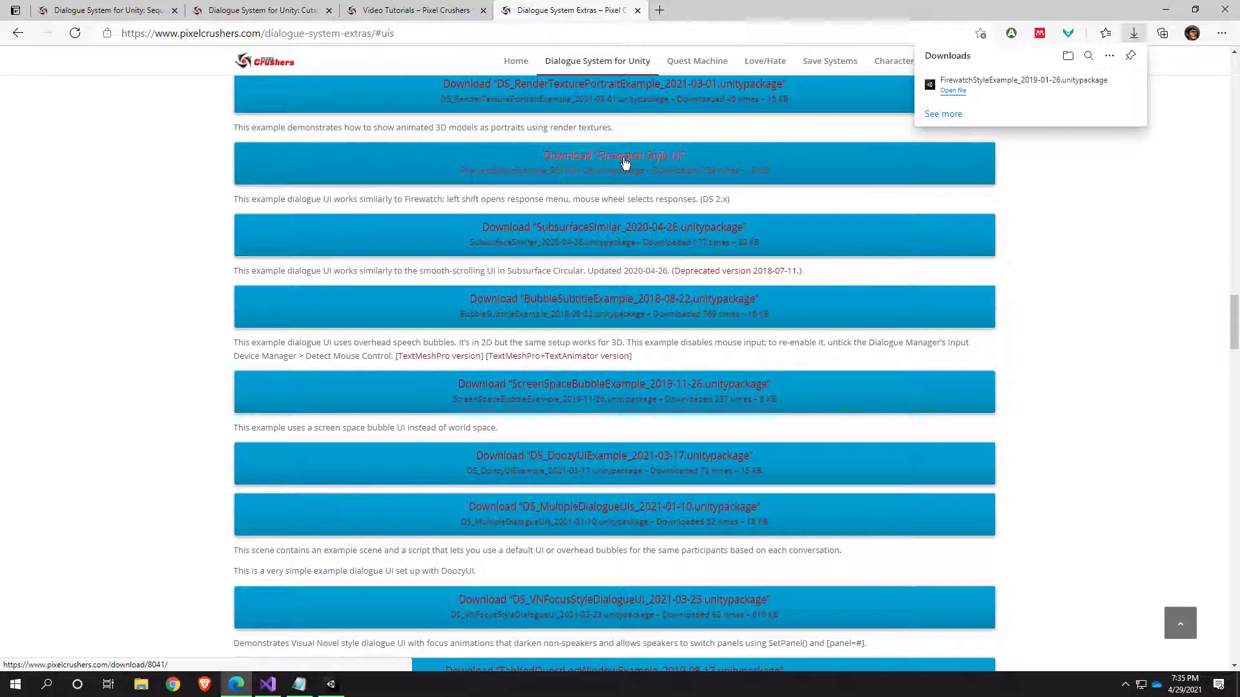
pyautogui.scroll(-2, 707, 232)
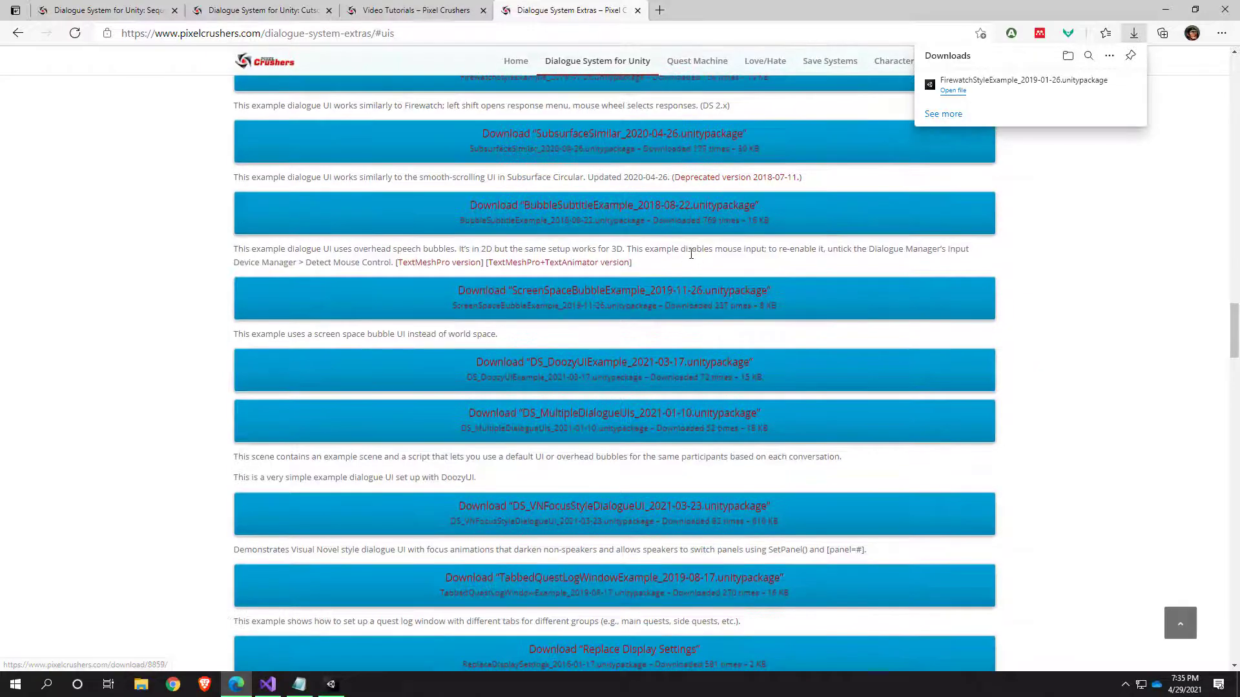
pyautogui.scroll(2, 689, 254)
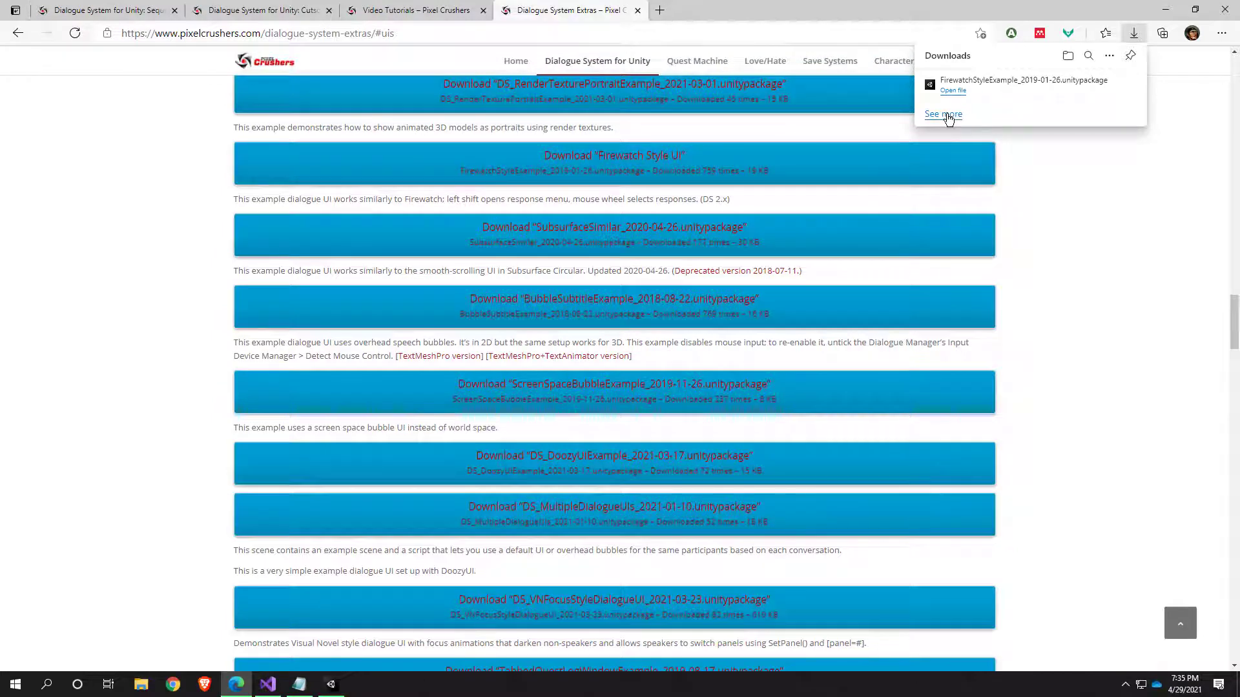
pyautogui.moveTo(957, 98)
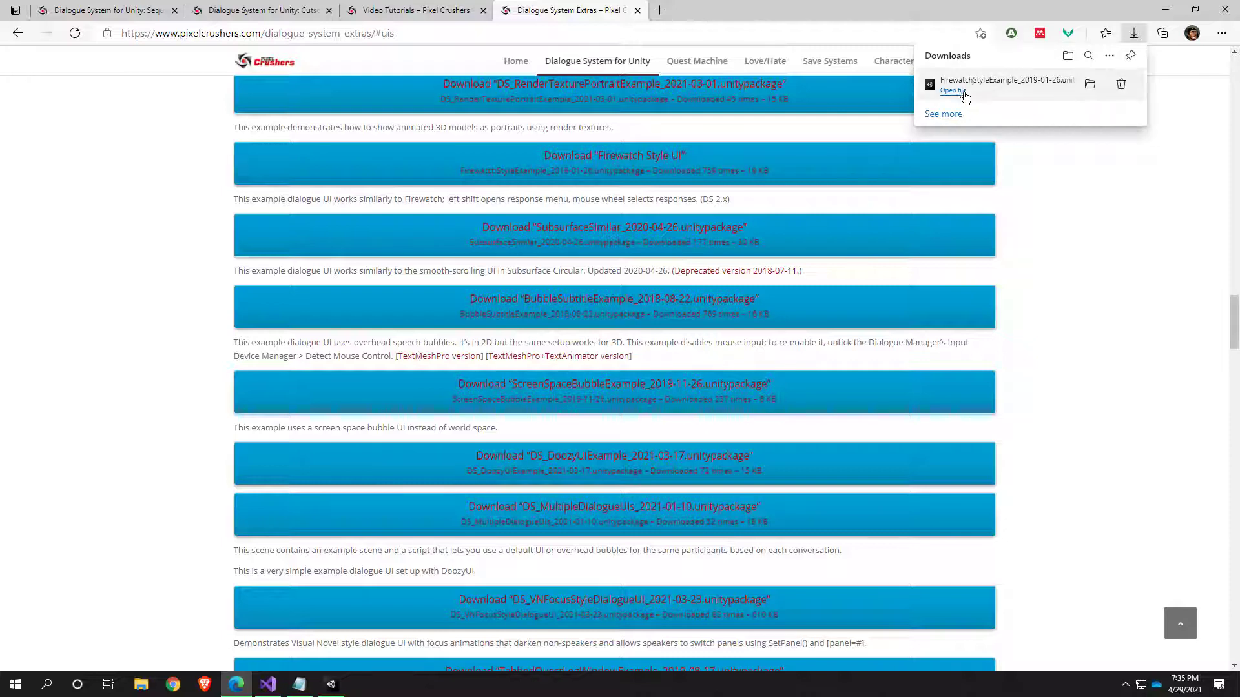
pyautogui.moveTo(330, 685)
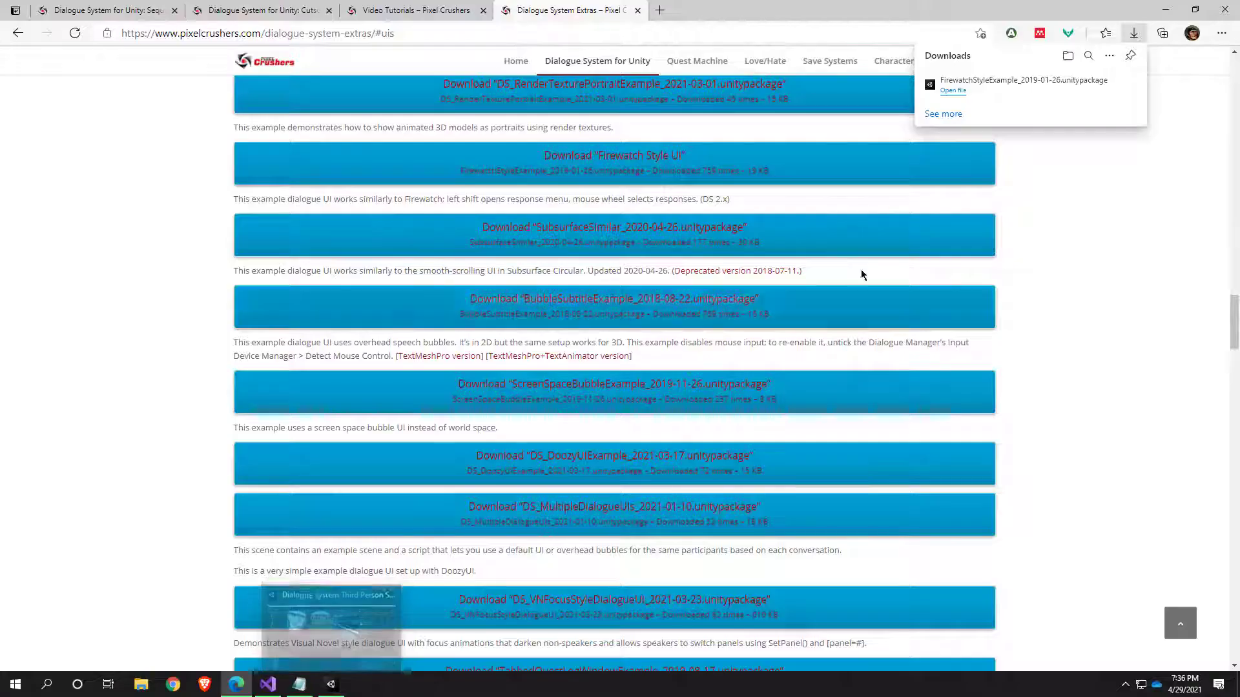
pyautogui.click(959, 92)
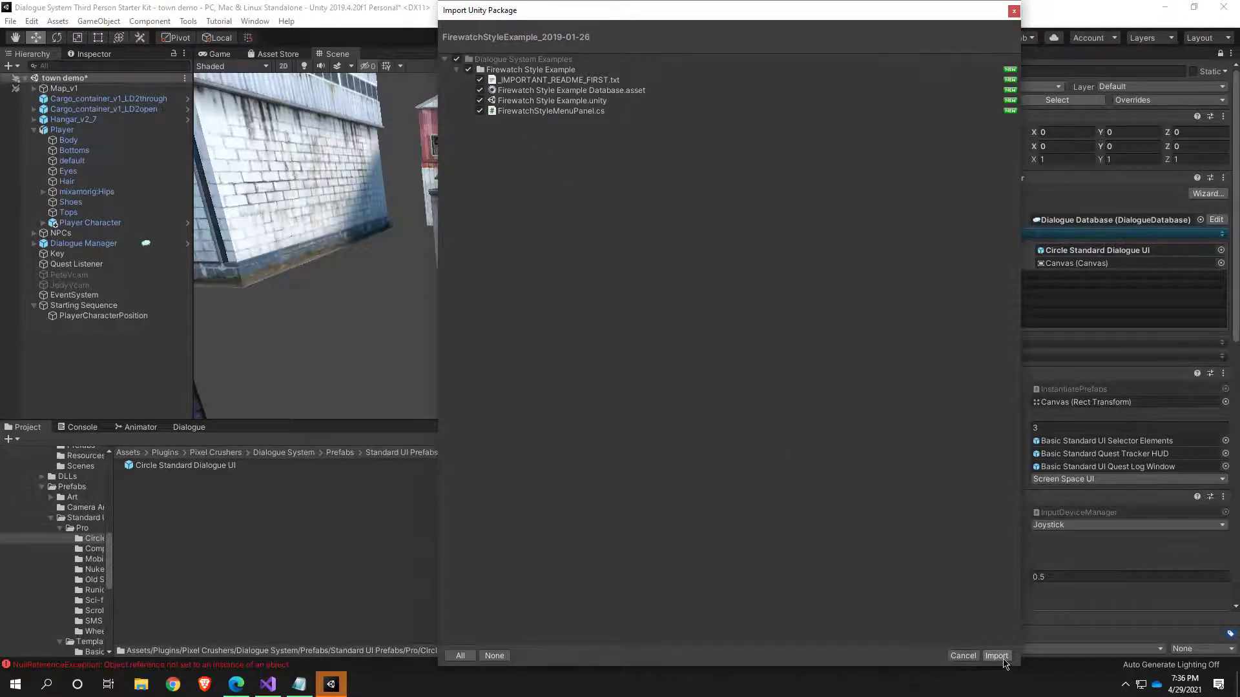
pyautogui.click(995, 656)
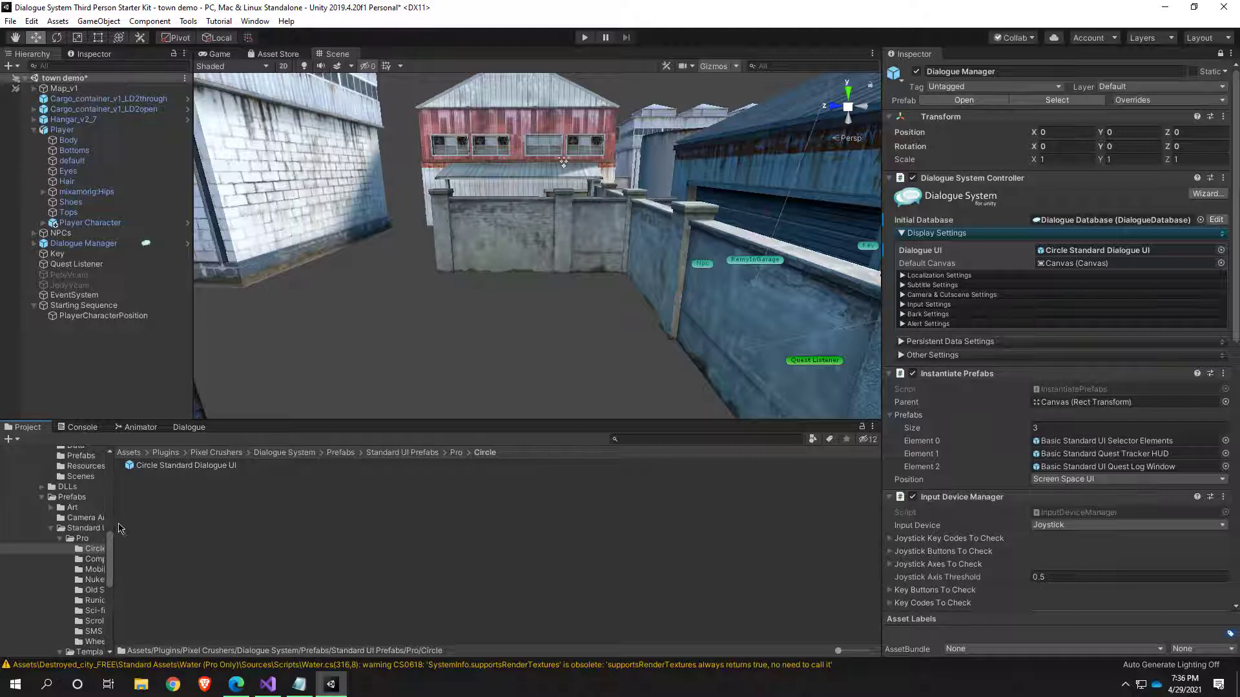
pyautogui.moveTo(115, 523); pyautogui.dragTo(201, 523)
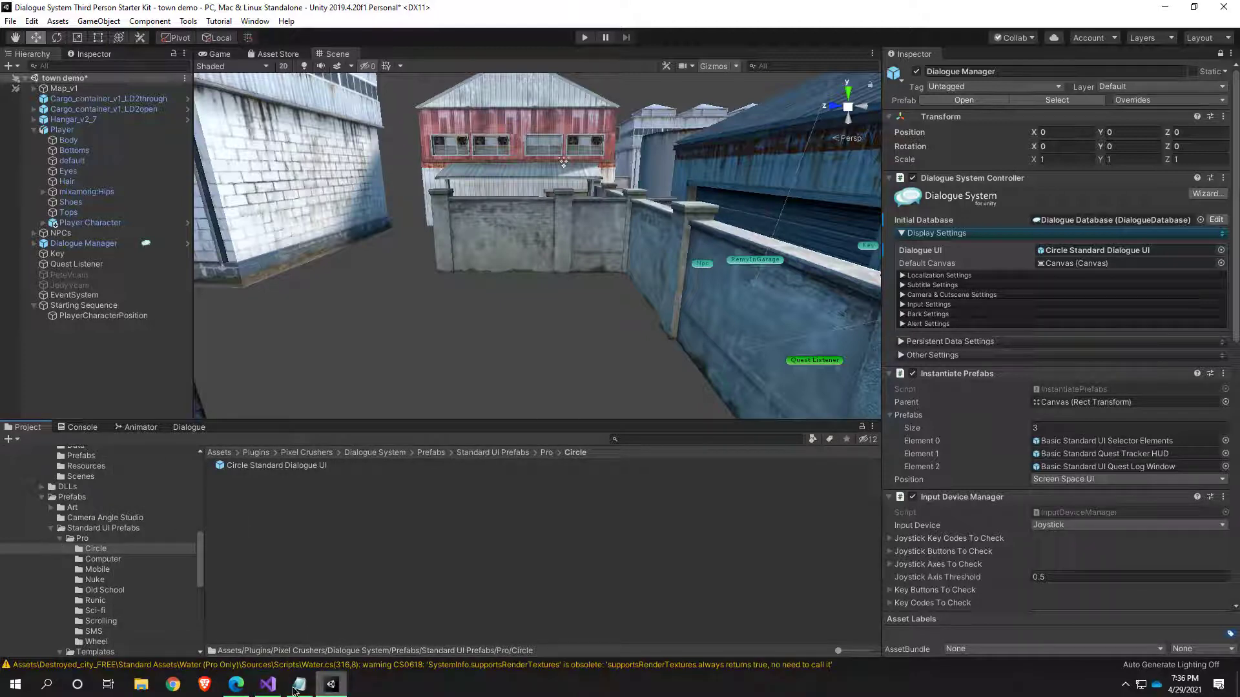
# Step: Try to import FirewatchStyleExample_2019-01-26.unitypackage again from the Downloads folder
pyautogui.click(137, 690)
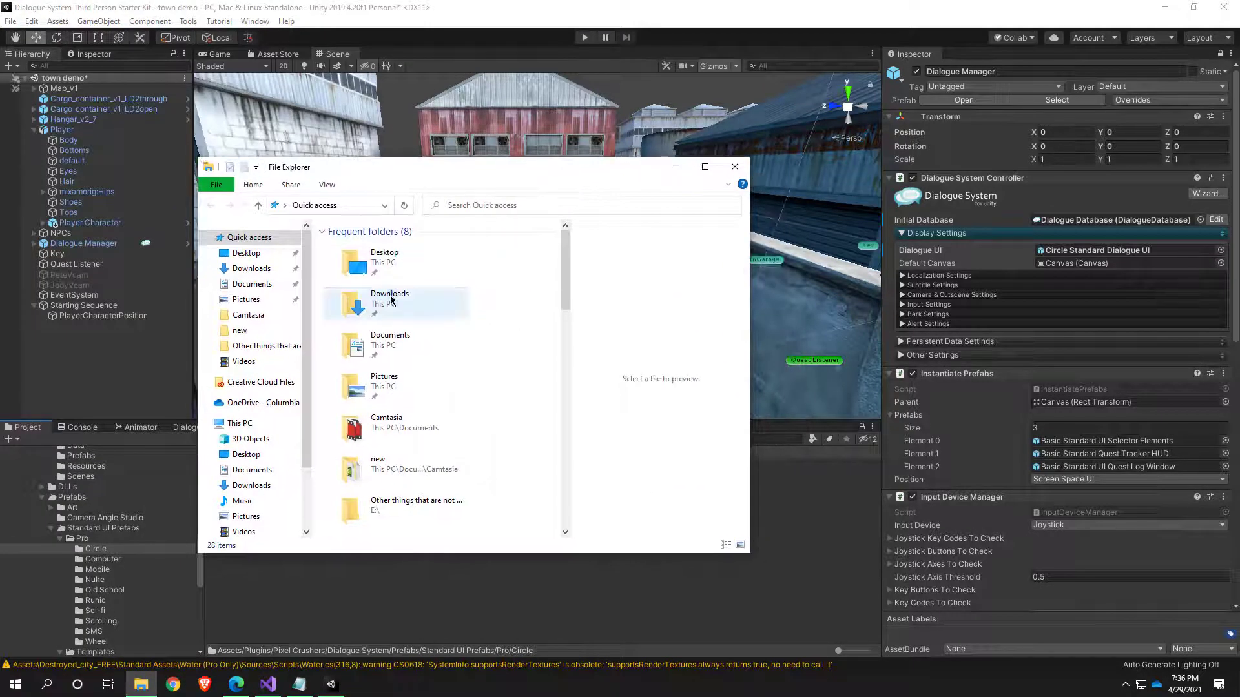
pyautogui.doubleClick(389, 296)
pyautogui.click(381, 269)
pyautogui.doubleClick(381, 268)
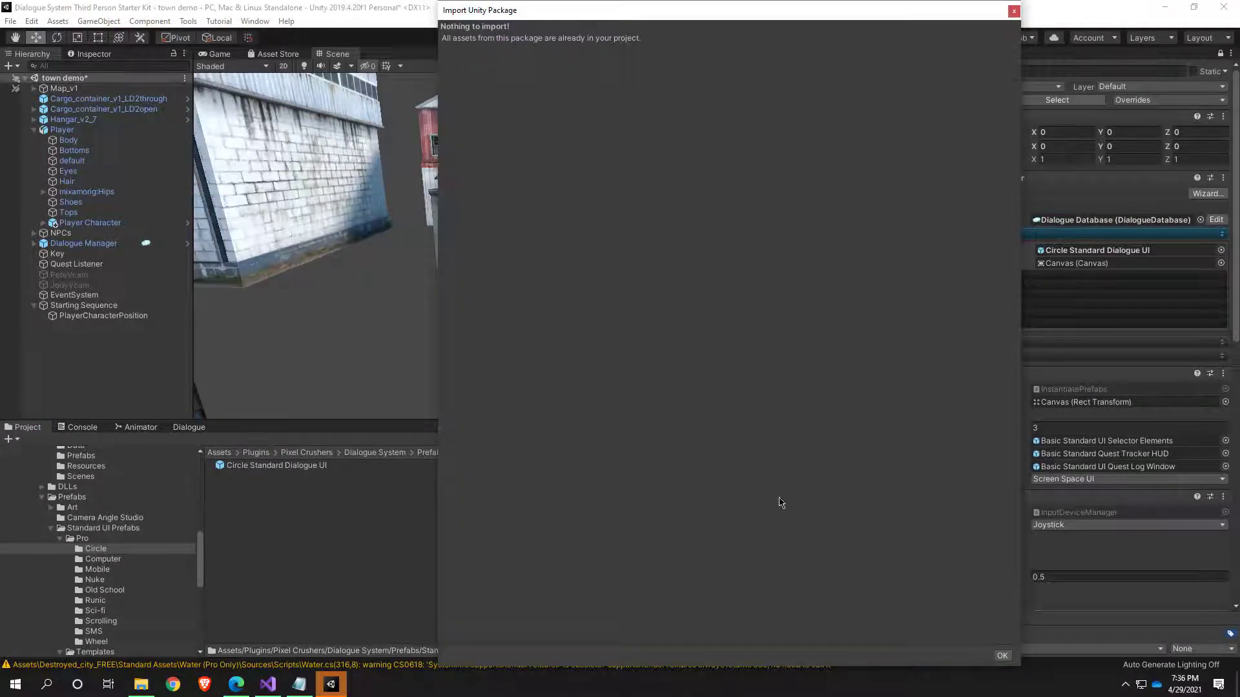
pyautogui.click(1001, 655)
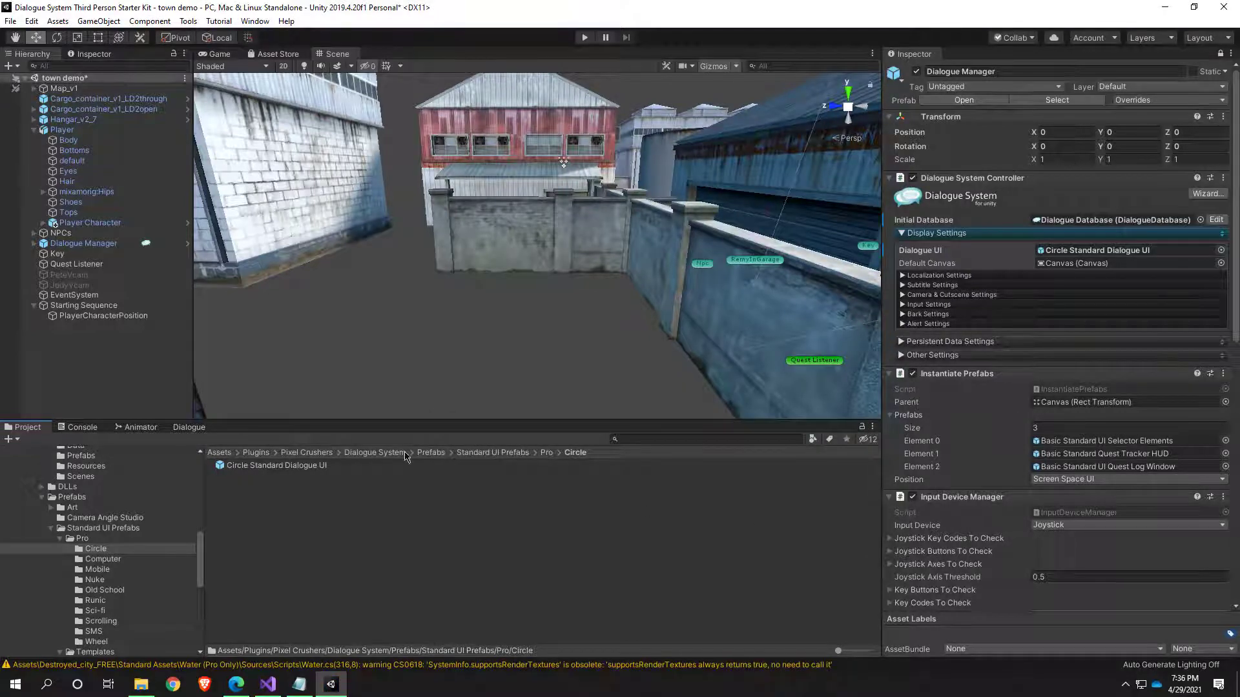
# Step: Check the Standard UI Prefabs/Pro folder for the imported Firewatch assets
pyautogui.click(430, 452)
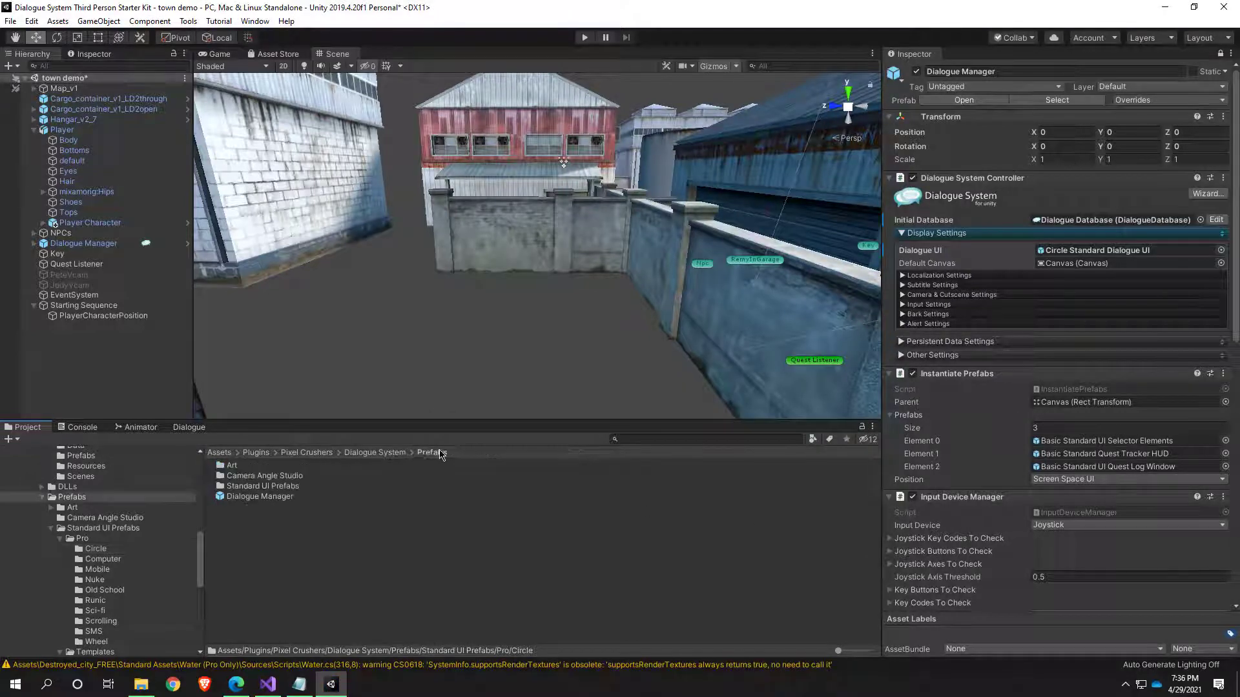
pyautogui.doubleClick(252, 486)
pyautogui.click(250, 465)
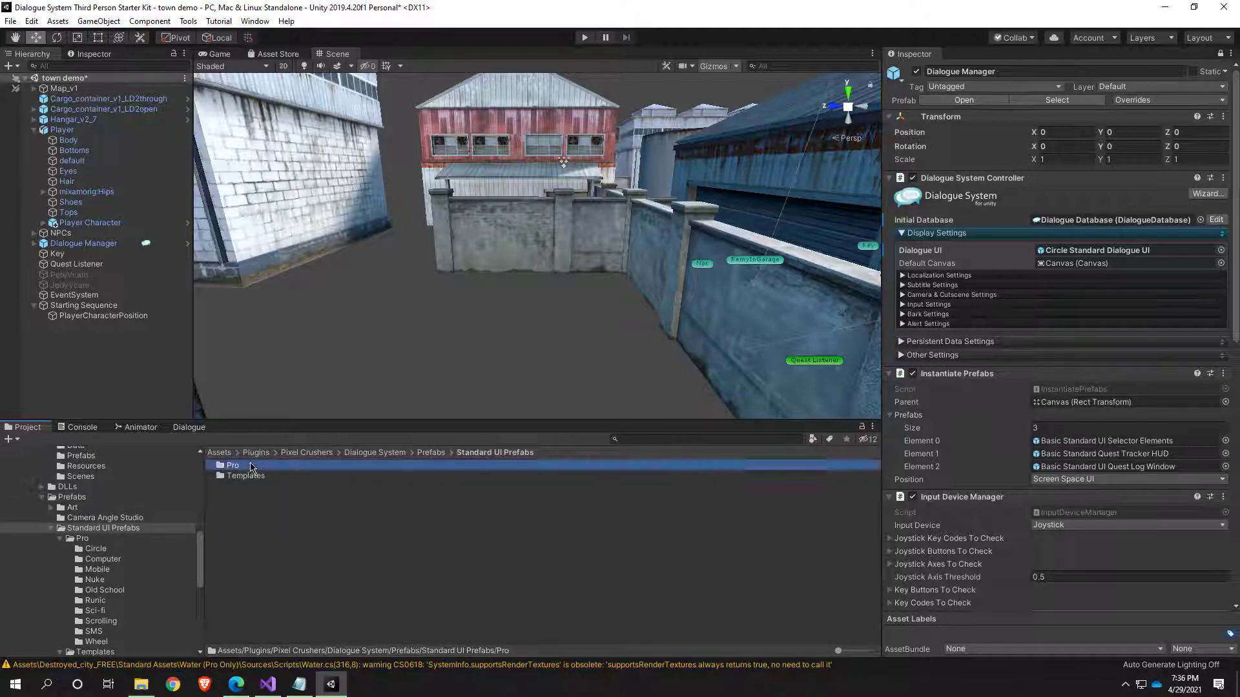
pyautogui.doubleClick(251, 465)
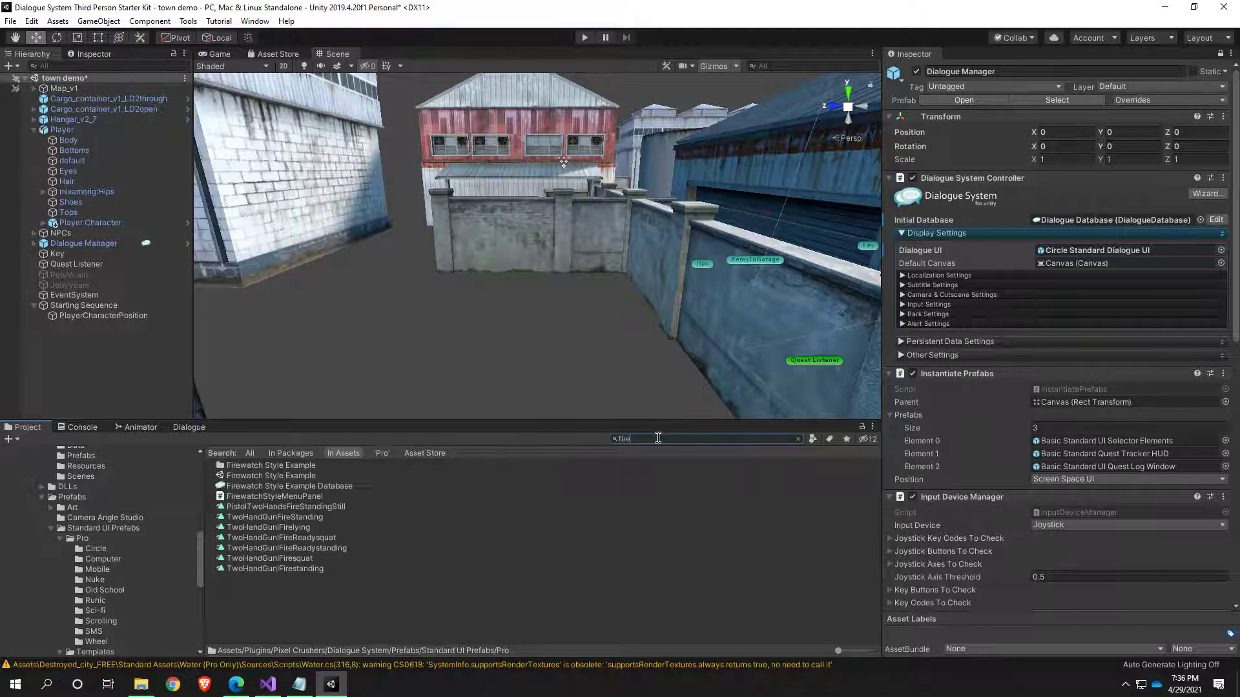
# Step: Search the project assets for "fire" and reveal the Firewatch Style Example scene in its own folder
pyautogui.click(308, 476)
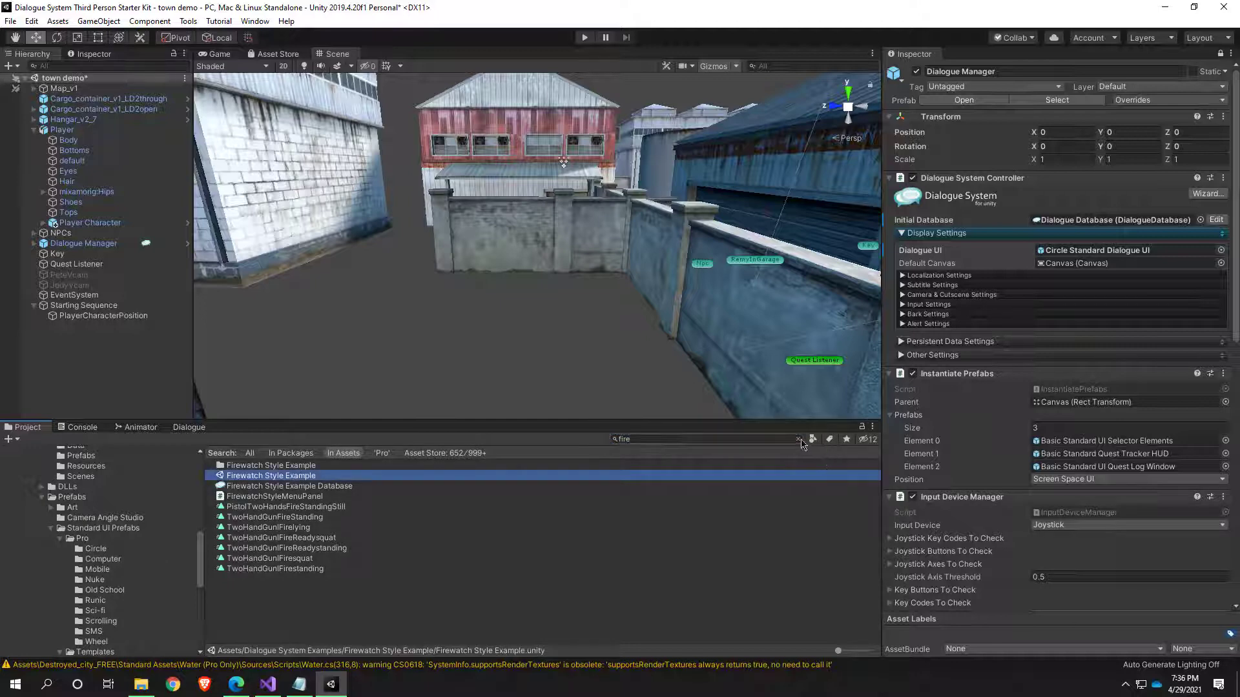
pyautogui.click(799, 440)
pyautogui.moveTo(800, 442); pyautogui.dragTo(424, 556)
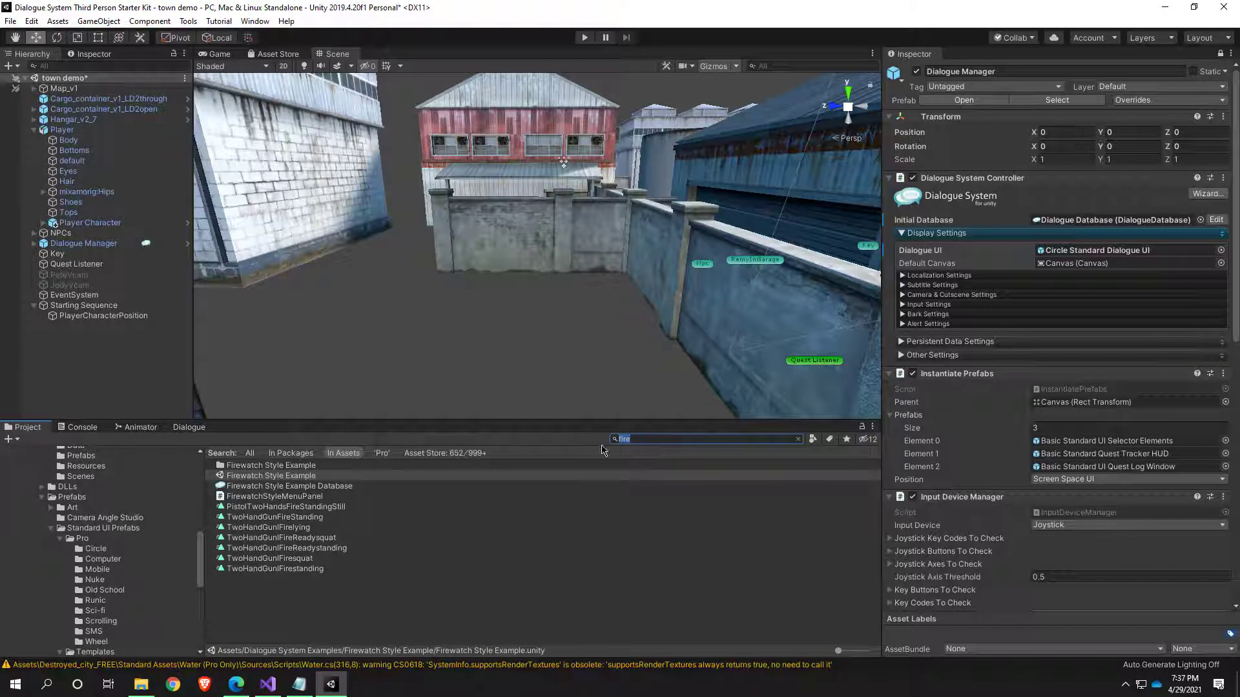
pyautogui.click(335, 476)
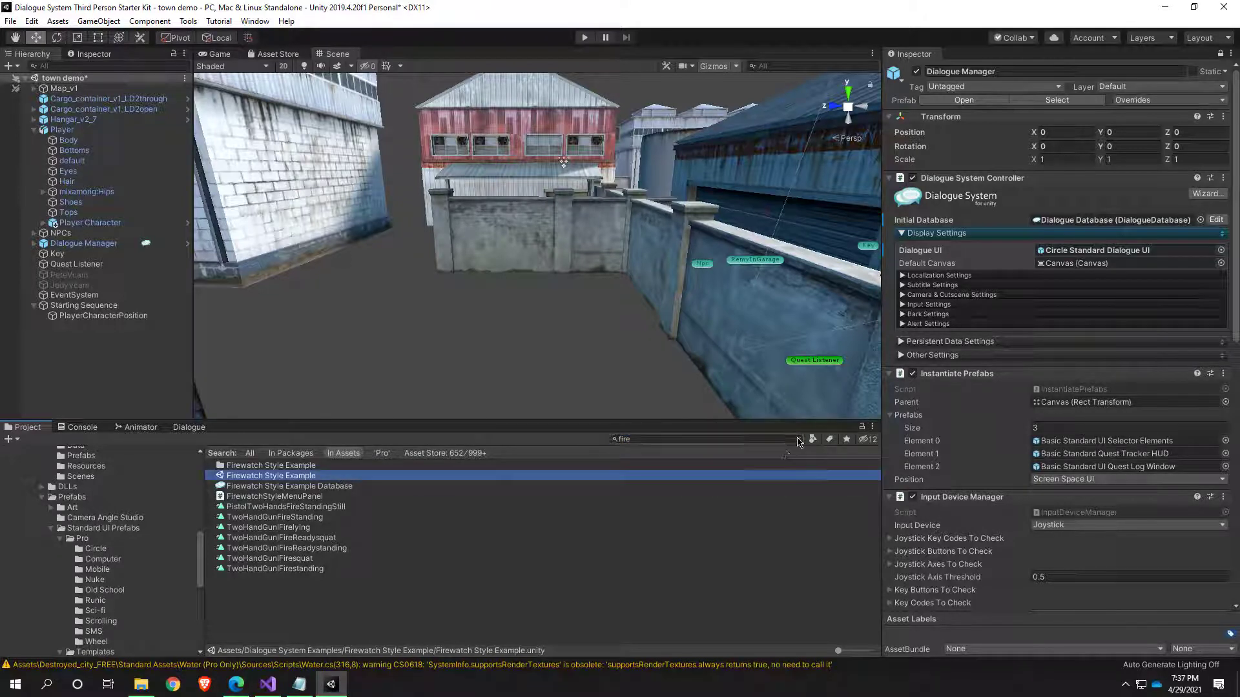
pyautogui.click(800, 439)
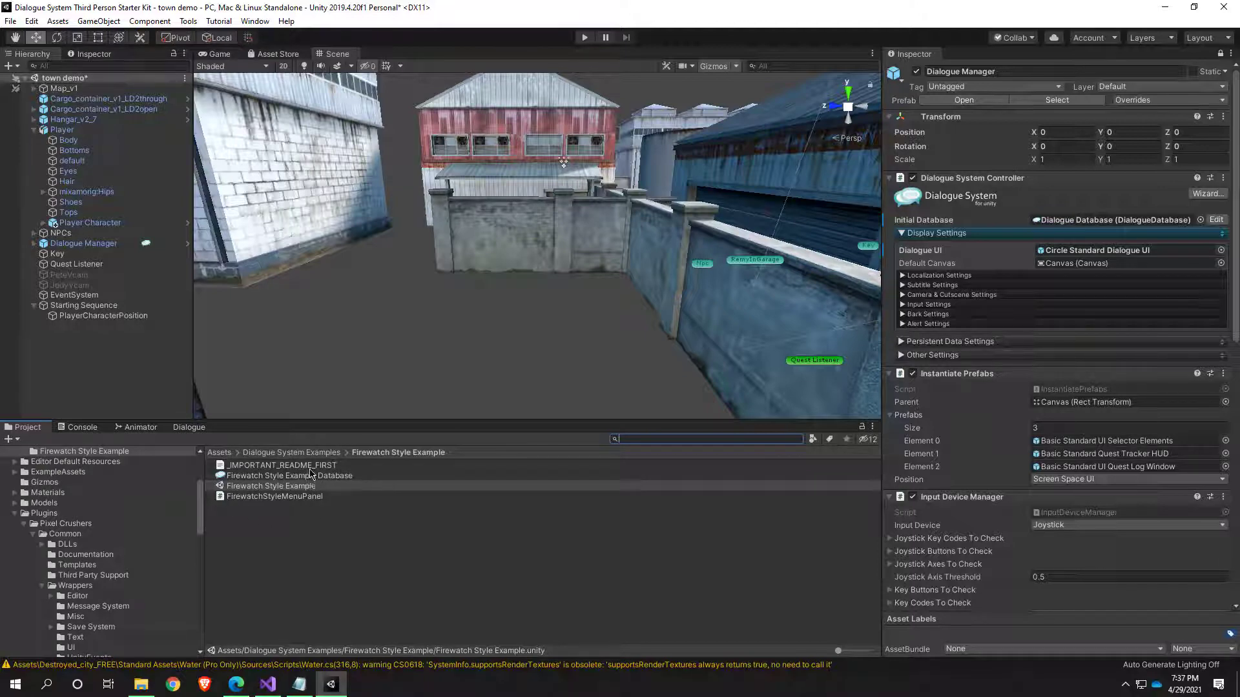
# Step: Unlock the Inspector and read the setup instructions in the example's _IMPORTANT_README_FIRST file
pyautogui.click(310, 468)
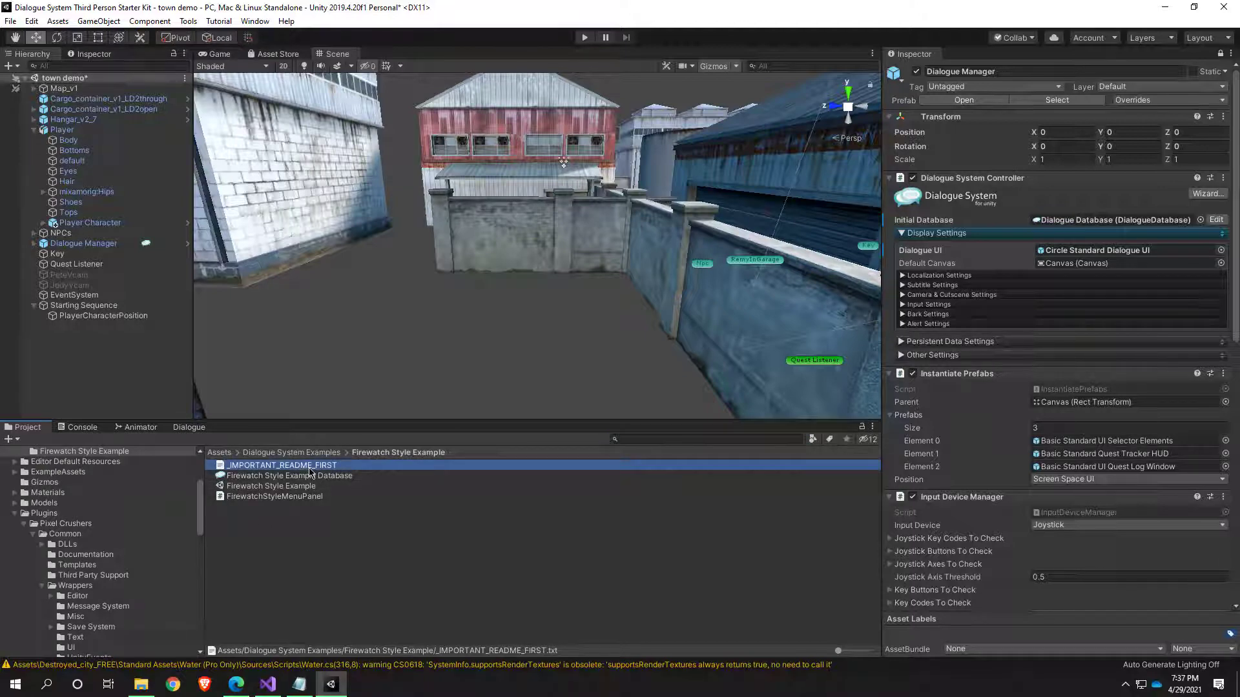
pyautogui.click(266, 505)
pyautogui.click(1220, 54)
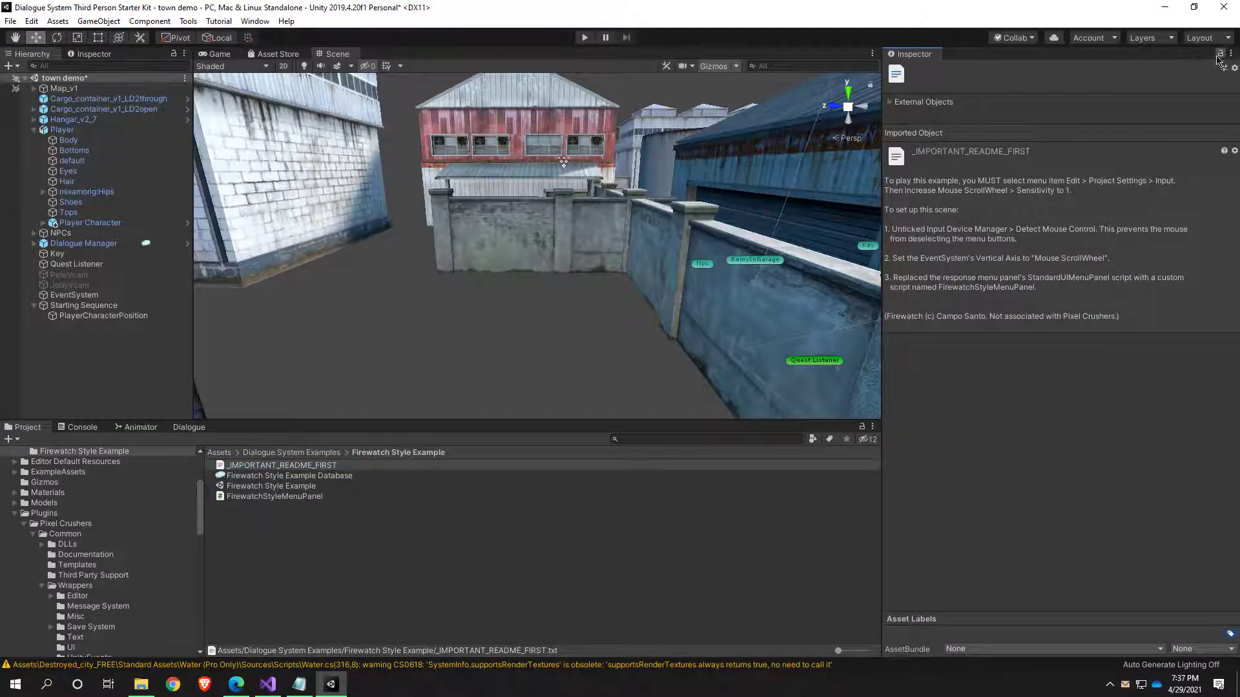
pyautogui.click(465, 466)
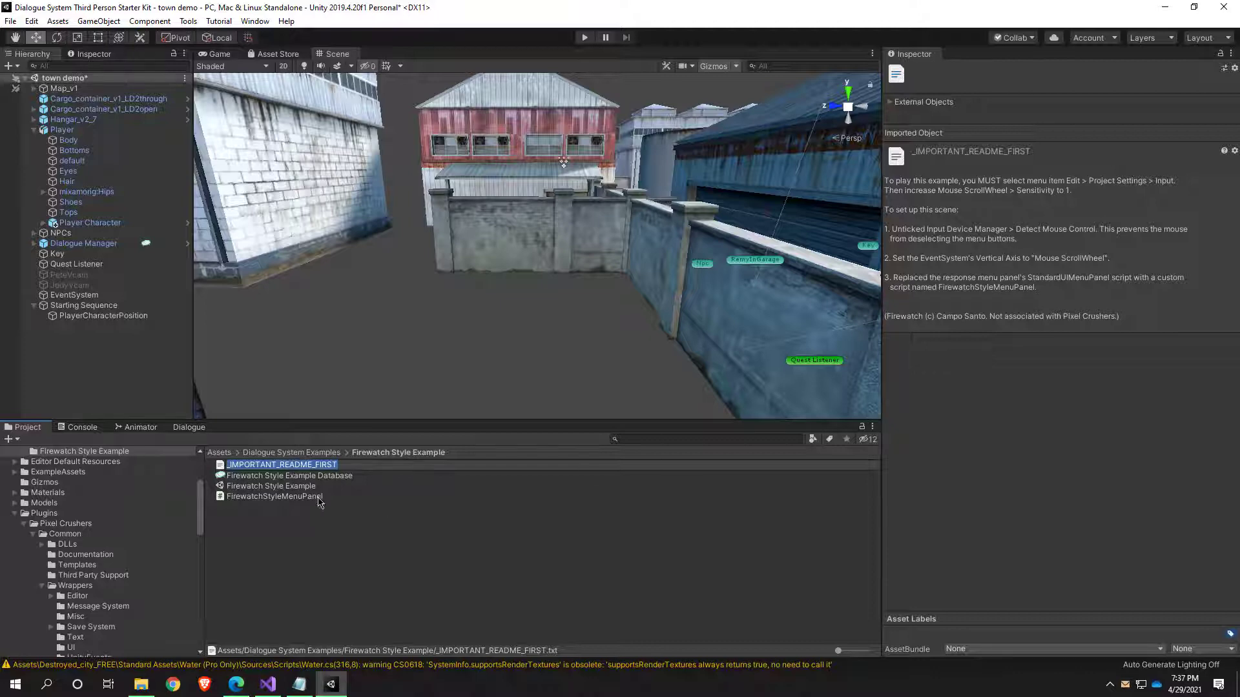
# Step: Save the town demo scene and open the Firewatch Style Example scene
pyautogui.click(308, 486)
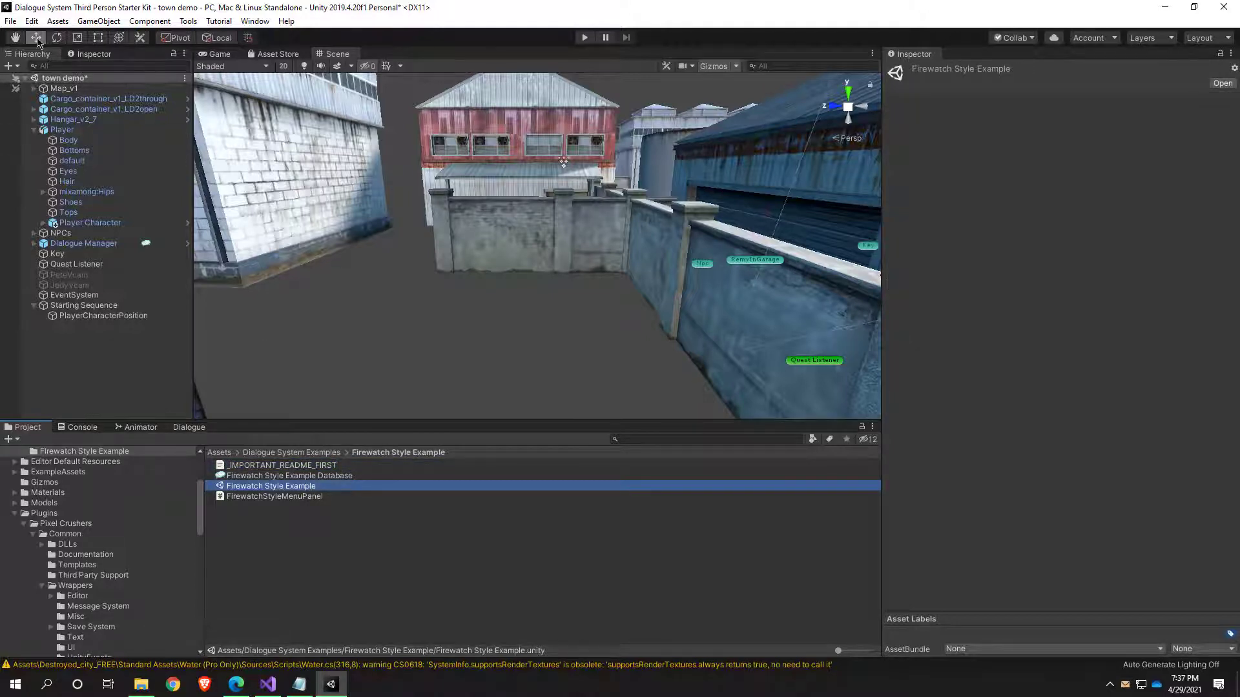
pyautogui.click(10, 21)
pyautogui.click(39, 69)
pyautogui.doubleClick(309, 486)
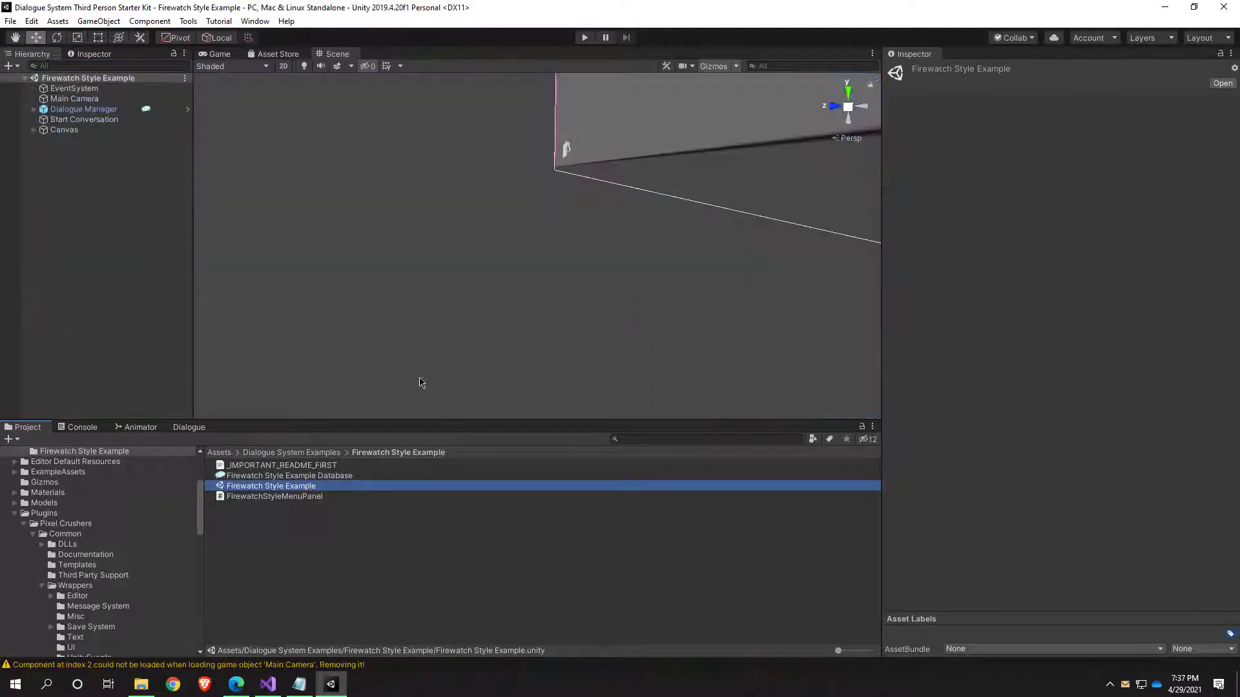
# Step: Examine the layout of the Firewatch-style dialogue canvas in the Scene view
pyautogui.moveTo(581, 259); pyautogui.dragTo(744, 149, button='right')
pyautogui.moveTo(745, 149); pyautogui.dragTo(592, 321, button='middle')
pyautogui.scroll(-8, 455, 262)
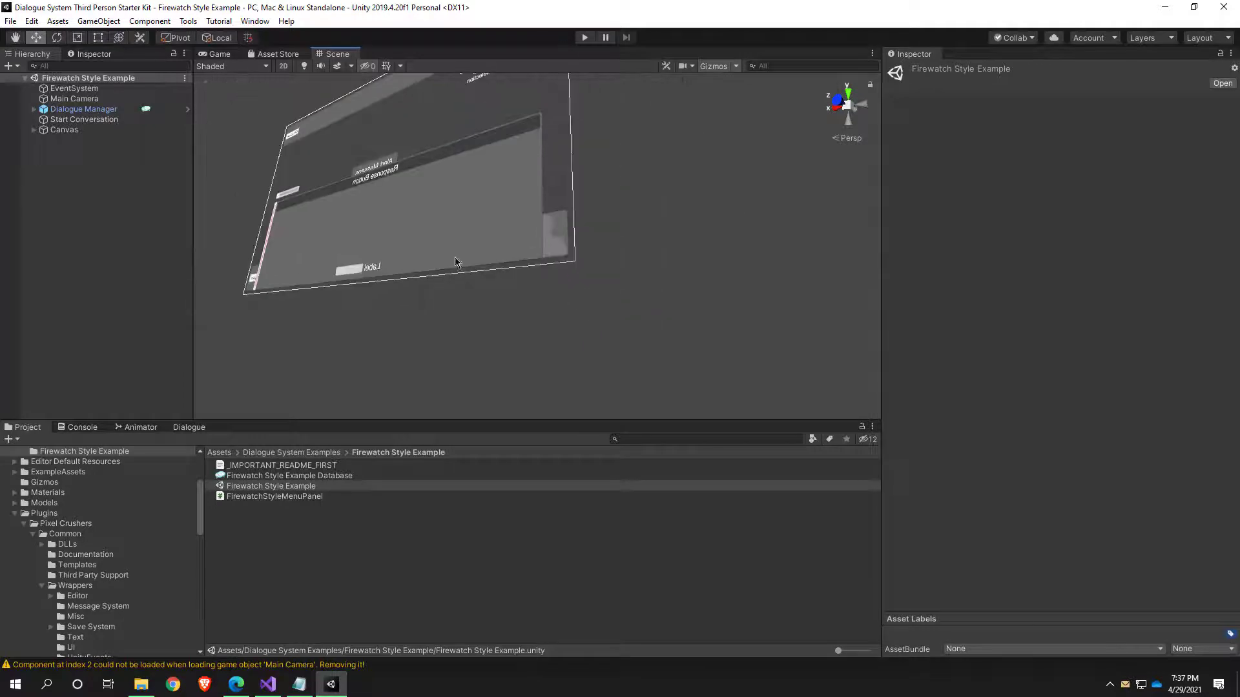
pyautogui.moveTo(403, 222); pyautogui.dragTo(578, 350, button='middle')
pyautogui.moveTo(596, 338); pyautogui.dragTo(520, 335, button='right')
pyautogui.moveTo(521, 335); pyautogui.dragTo(73, 337, button='middle')
pyautogui.moveTo(454, 341); pyautogui.dragTo(187, 323, button='right')
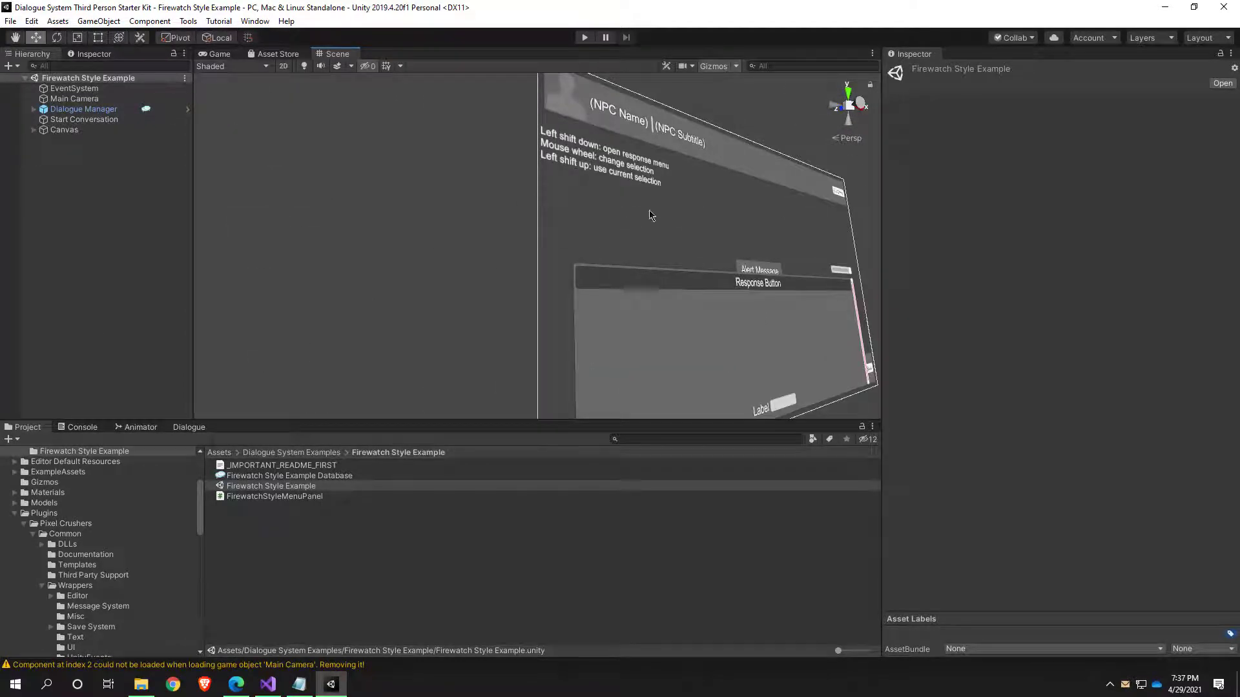
pyautogui.moveTo(717, 212); pyautogui.dragTo(536, 268, button='middle')
pyautogui.moveTo(627, 272); pyautogui.dragTo(482, 297, button='right')
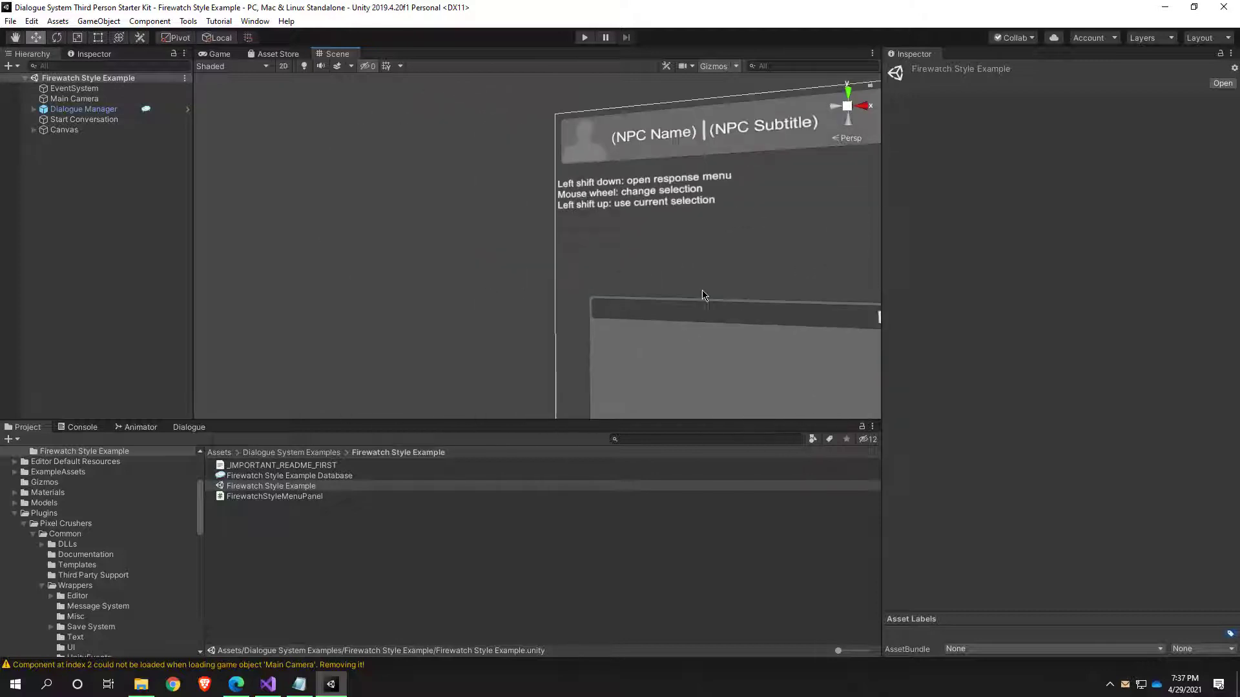
pyautogui.moveTo(703, 295); pyautogui.dragTo(546, 292, button='middle')
pyautogui.scroll(-3, 546, 292)
pyautogui.moveTo(581, 292); pyautogui.dragTo(621, 320, button='right')
# Step: Run the Firewatch Style Example in Play mode, try its response menu, and stop playback
pyautogui.click(588, 44)
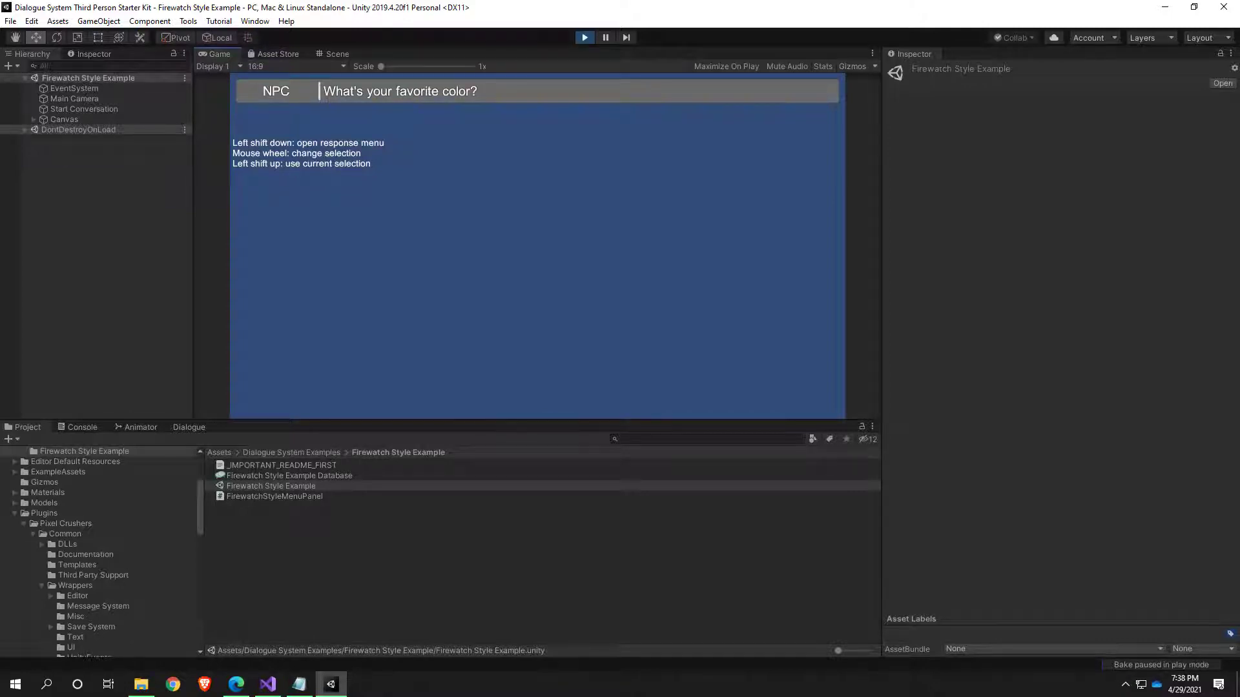
pyautogui.press('shift')
pyautogui.press('shift')
pyautogui.press('shift')
pyautogui.click(585, 37)
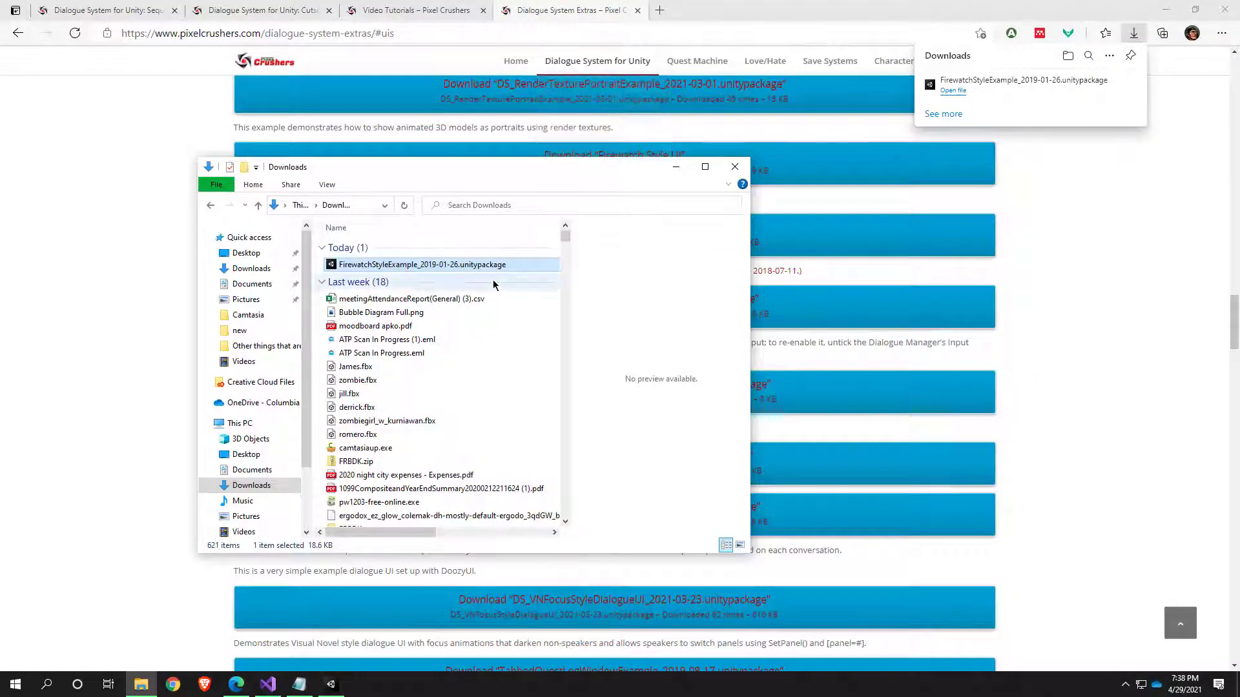
# Step: Read the descriptions of the downloadable UI examples on the Dialogue System Extras page, including the render-texture portrait and SubsurfaceSimilar packages
pyautogui.click(1095, 324)
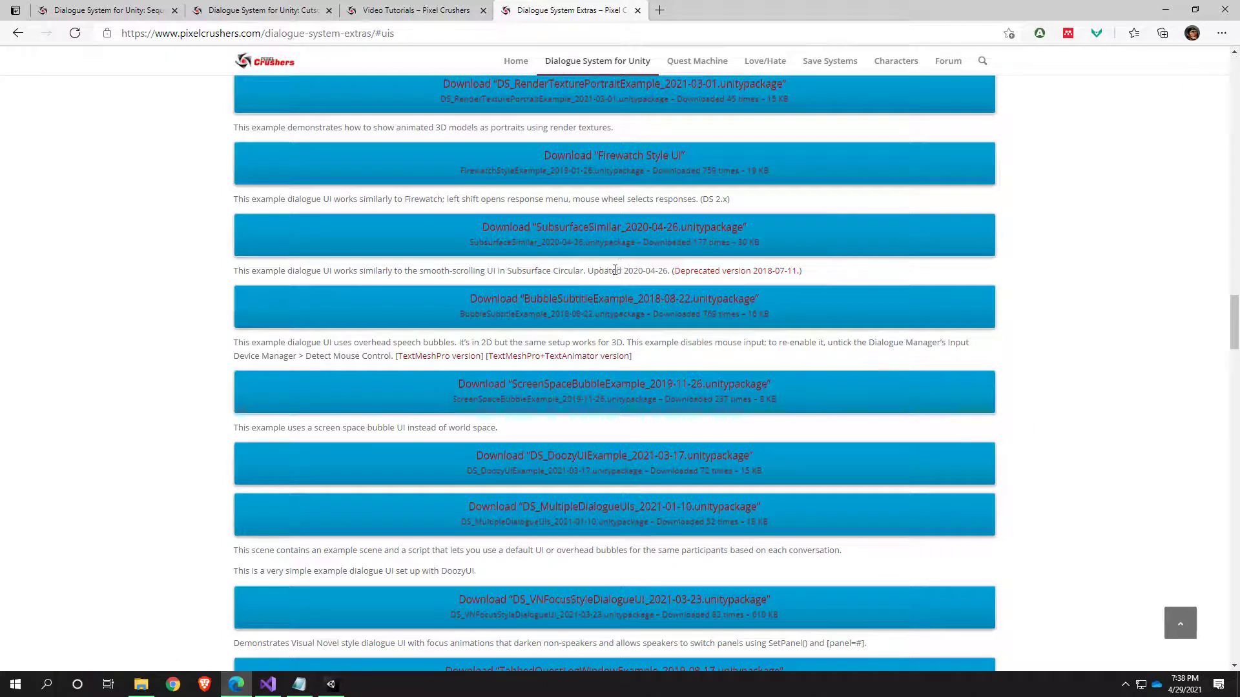
pyautogui.moveTo(614, 270); pyautogui.dragTo(652, 271)
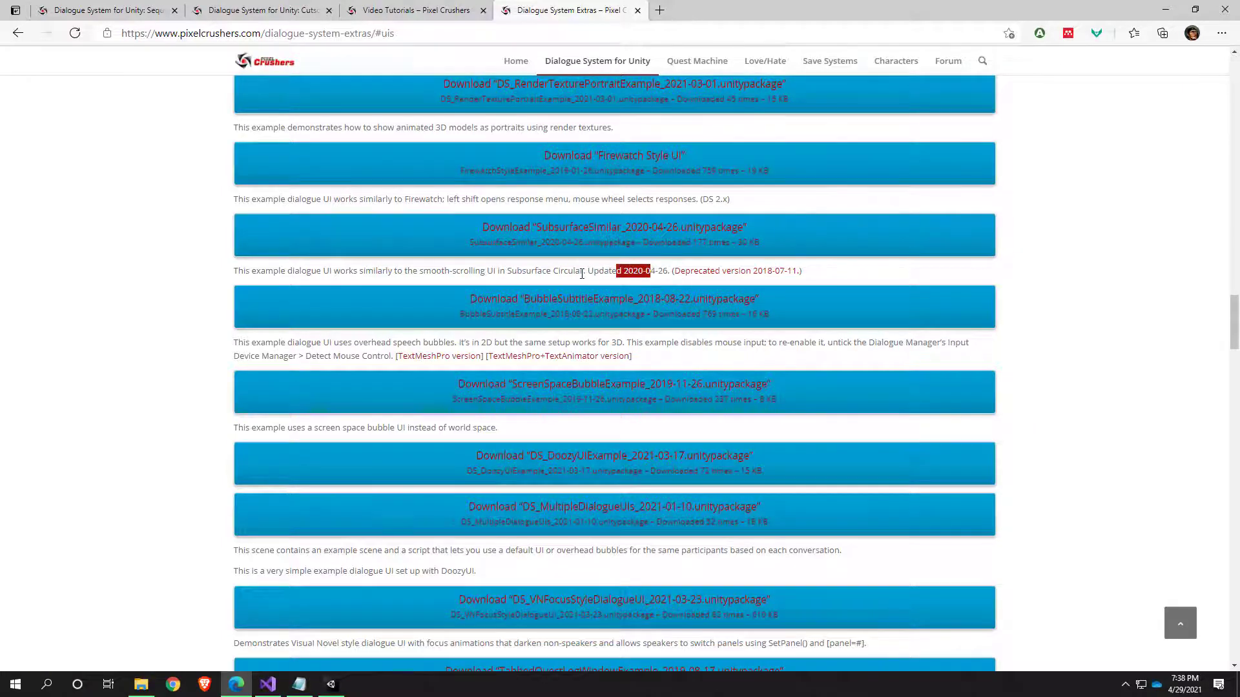
pyautogui.scroll(1, 582, 274)
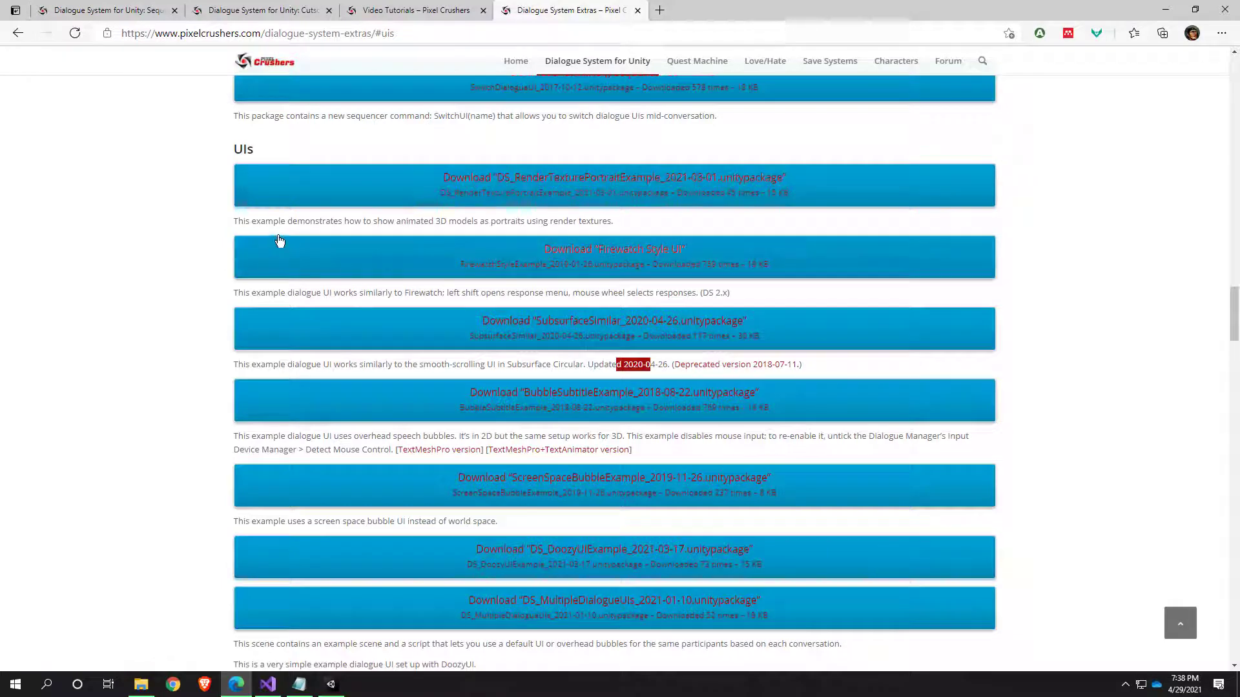
pyautogui.moveTo(256, 221); pyautogui.dragTo(462, 222)
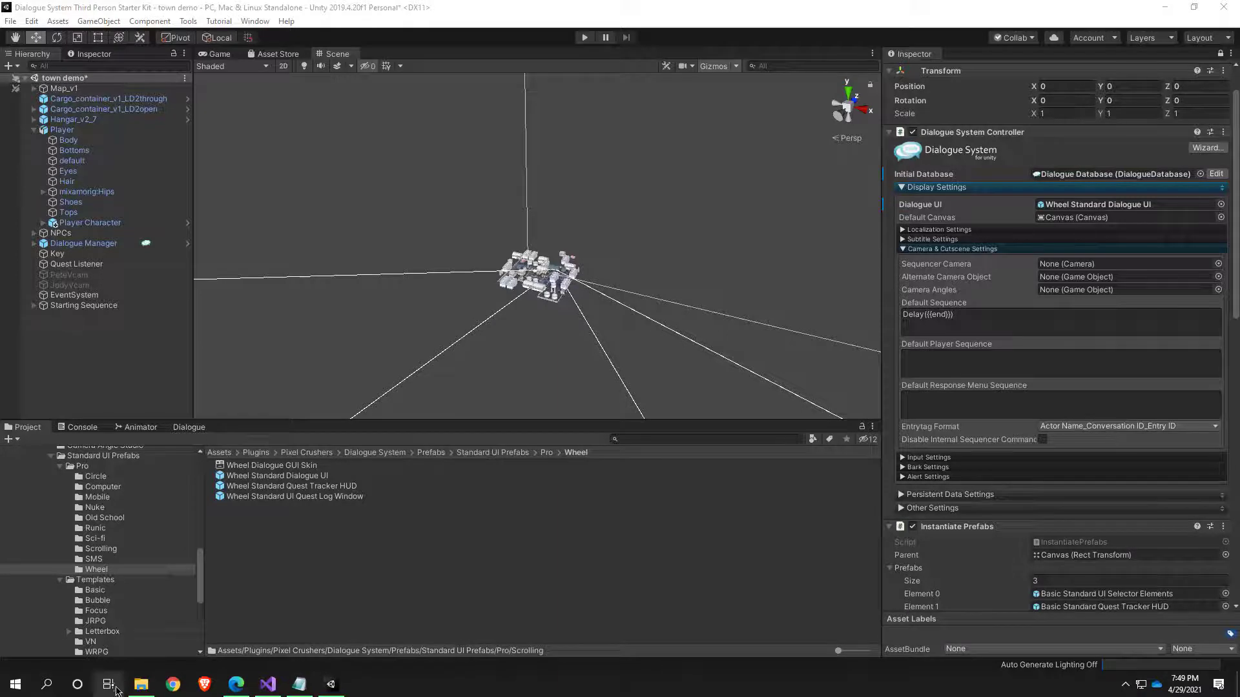
# Step: Assign the Letterbox Template Standard Dialogue UI from the Templates folder as the Dialogue Manager's Dialogue UI, using the prefab directly instead of adding an instance
pyautogui.click(102, 632)
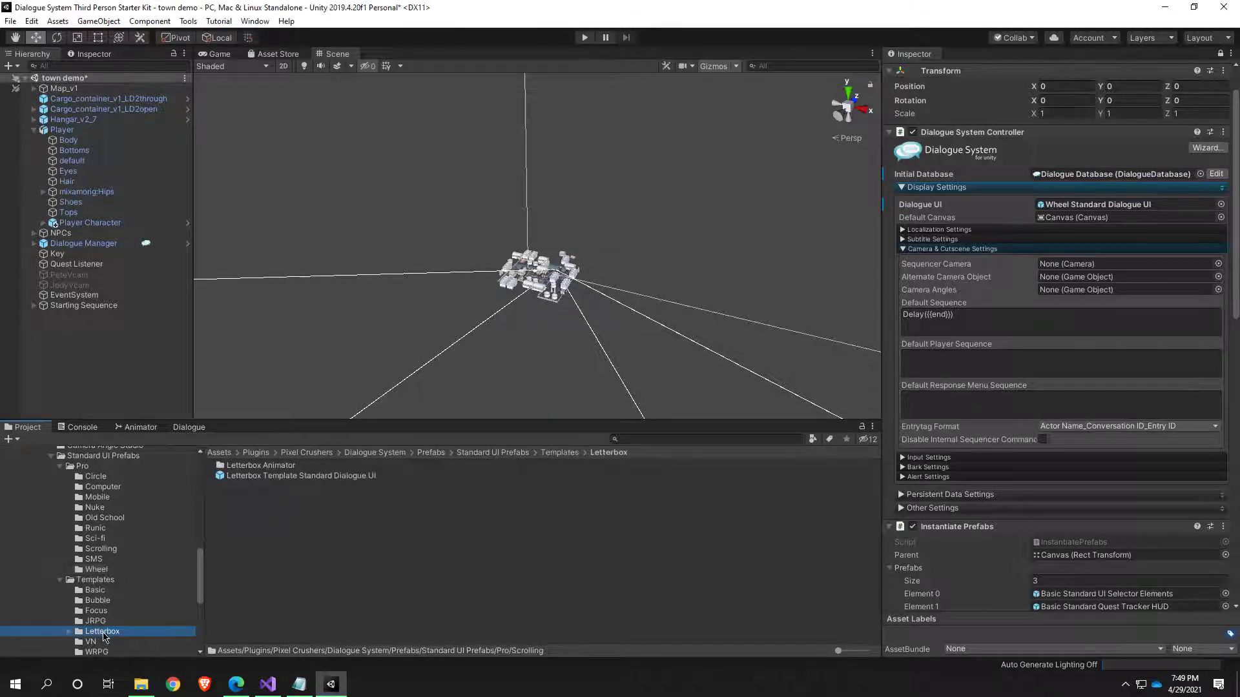
pyautogui.click(83, 466)
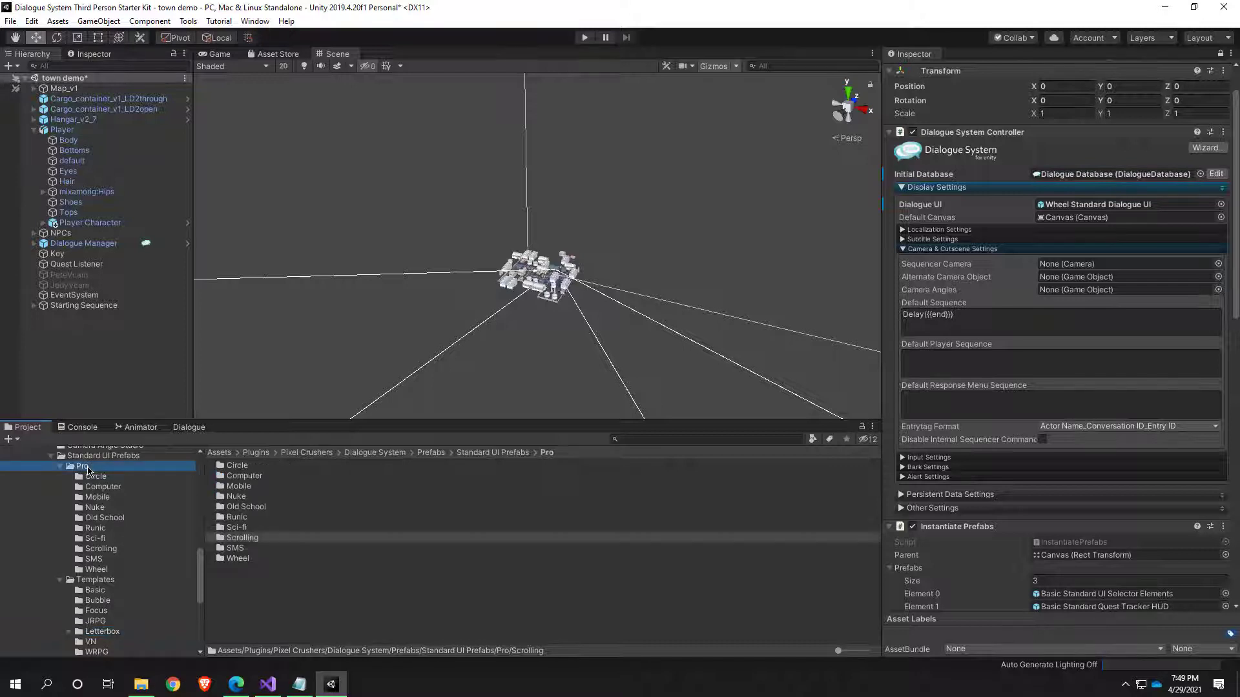
pyautogui.click(104, 580)
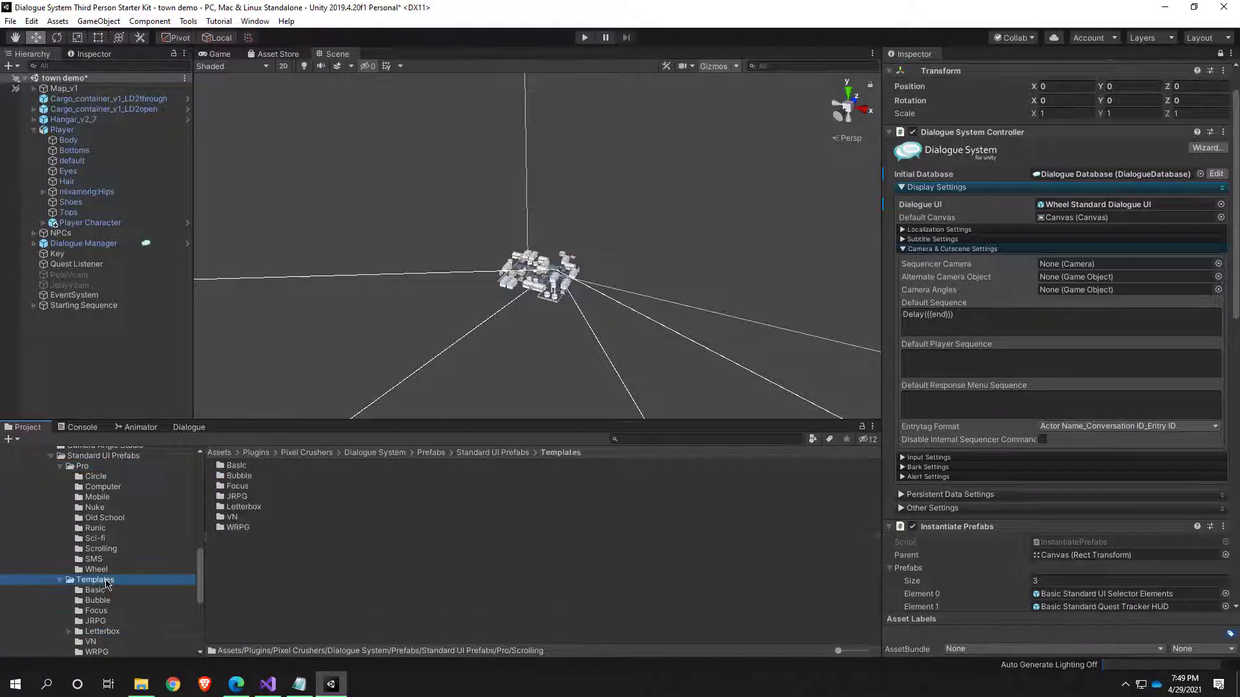
pyautogui.click(102, 632)
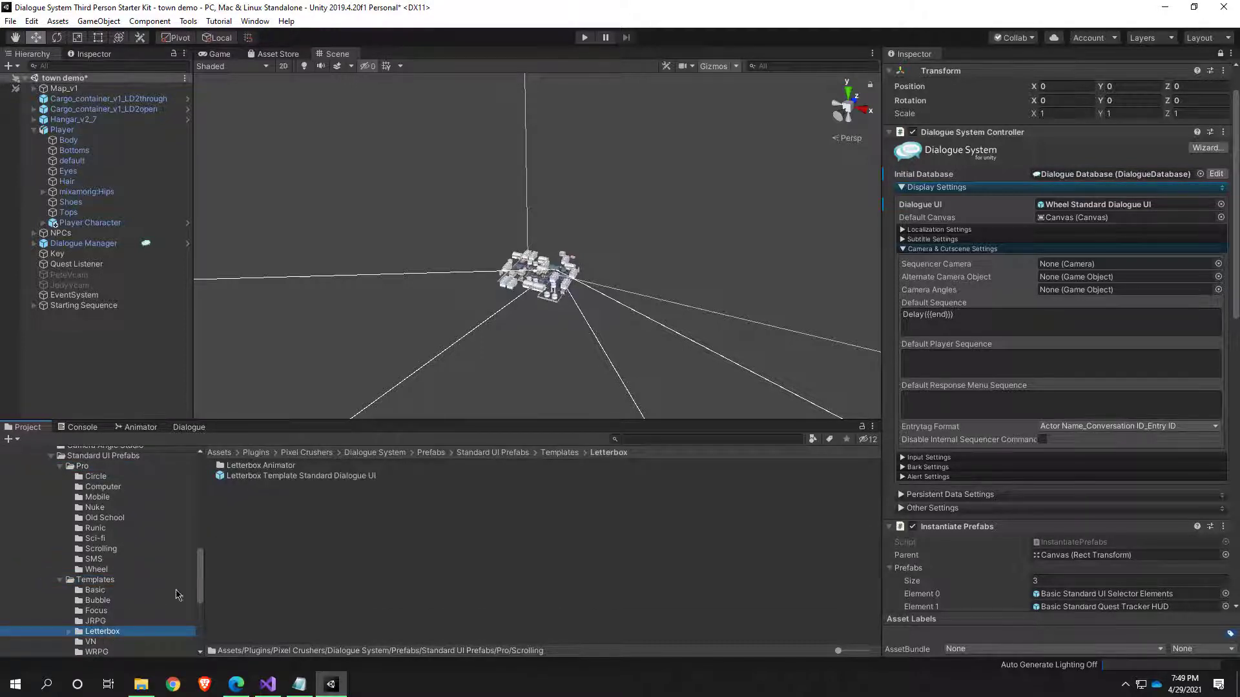
pyautogui.moveTo(321, 482); pyautogui.dragTo(1082, 206)
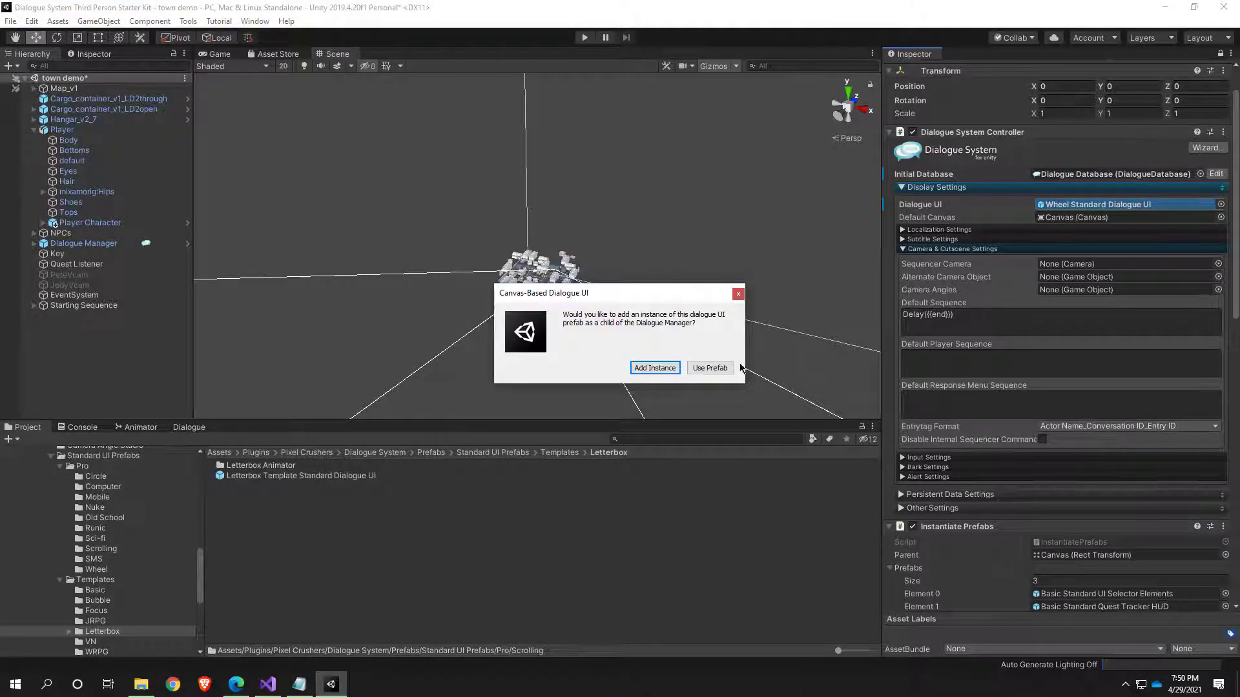
pyautogui.click(710, 368)
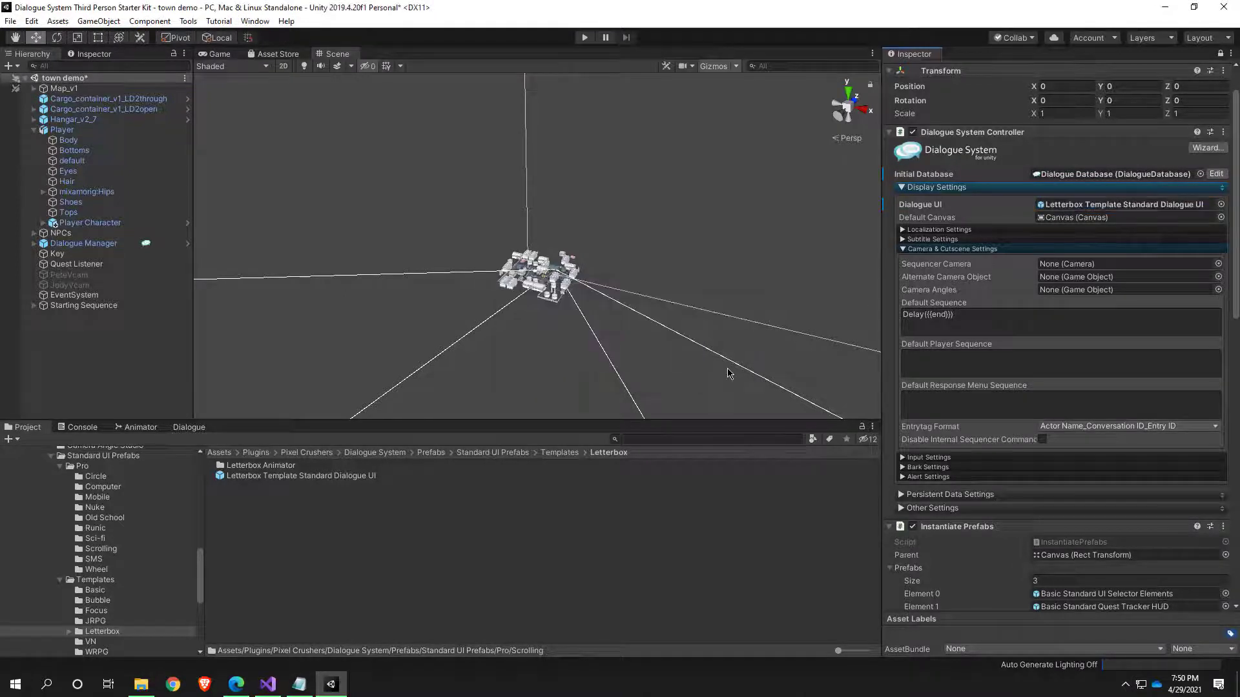
# Step: Run the town demo in Play mode to check the letterbox dialogue UI, and stop playback
pyautogui.click(584, 37)
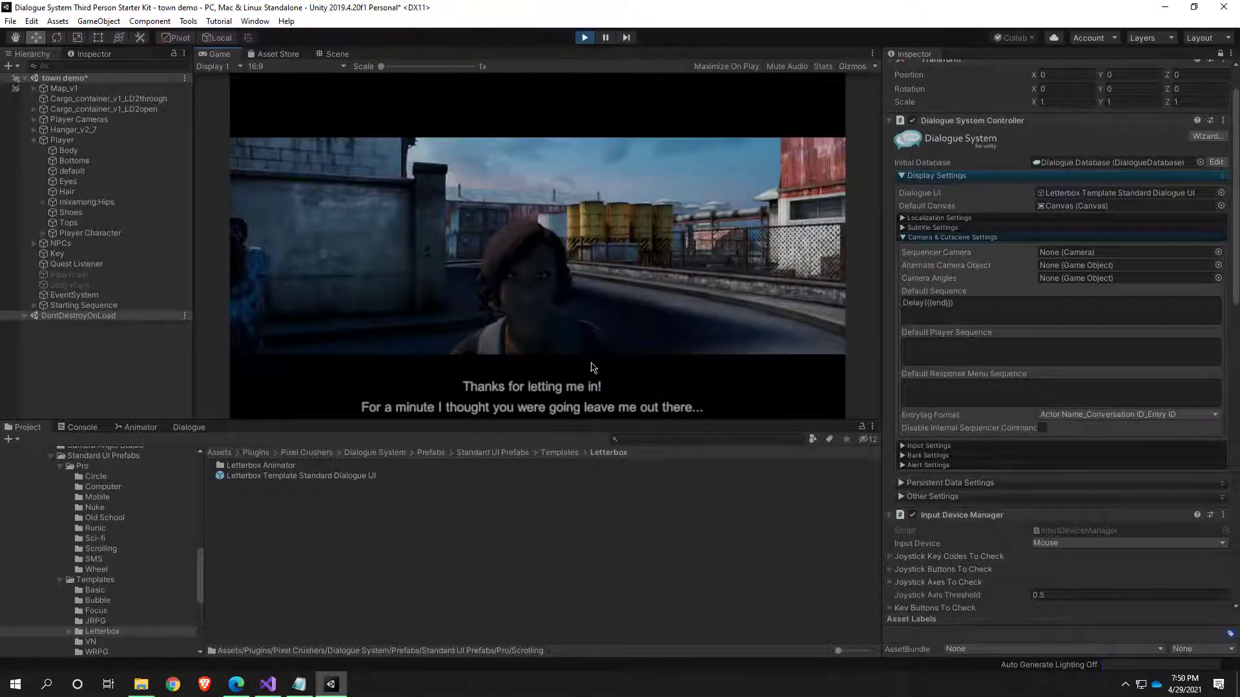
pyautogui.click(534, 412)
pyautogui.scroll(2, 1046, 345)
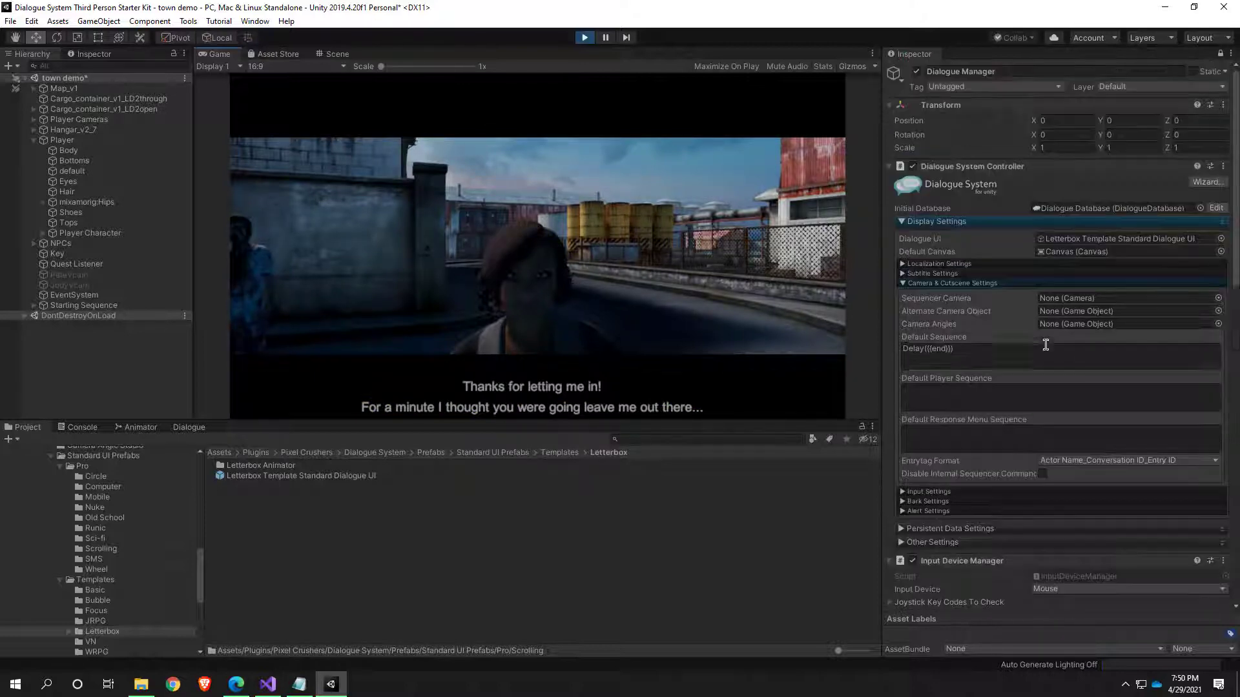
pyautogui.click(585, 37)
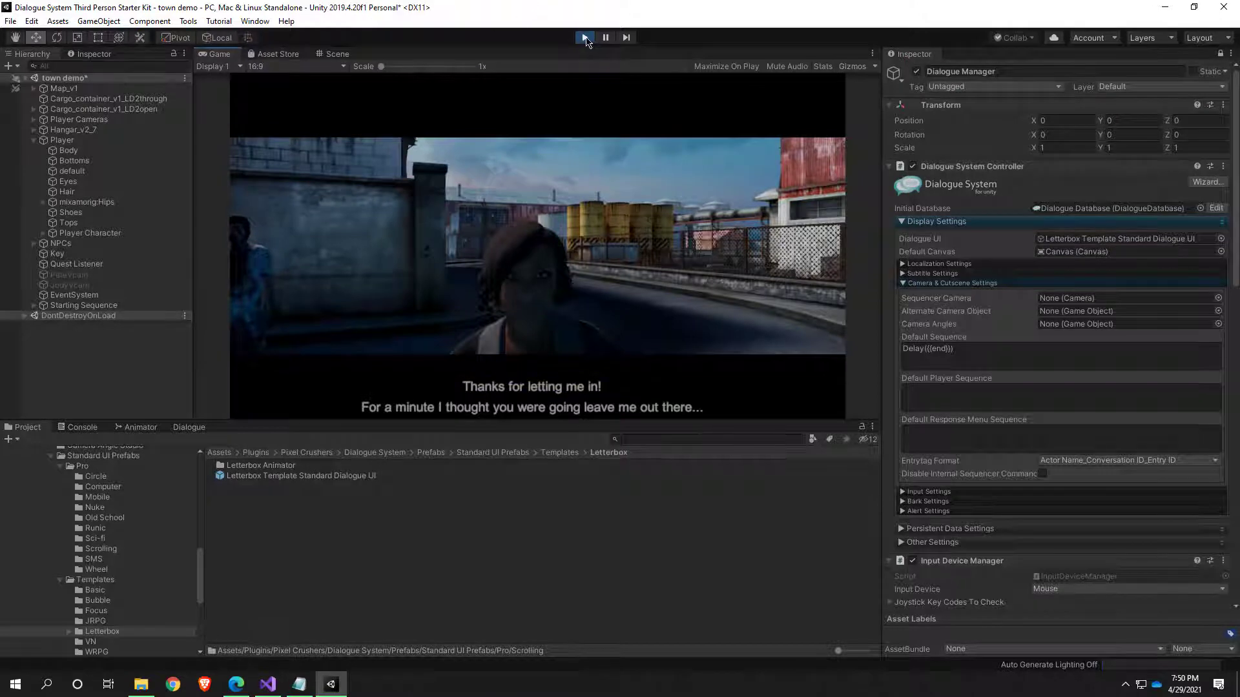
# Step: Unlock the Inspector so it follows the current selection
pyautogui.click(1221, 54)
pyautogui.click(1221, 55)
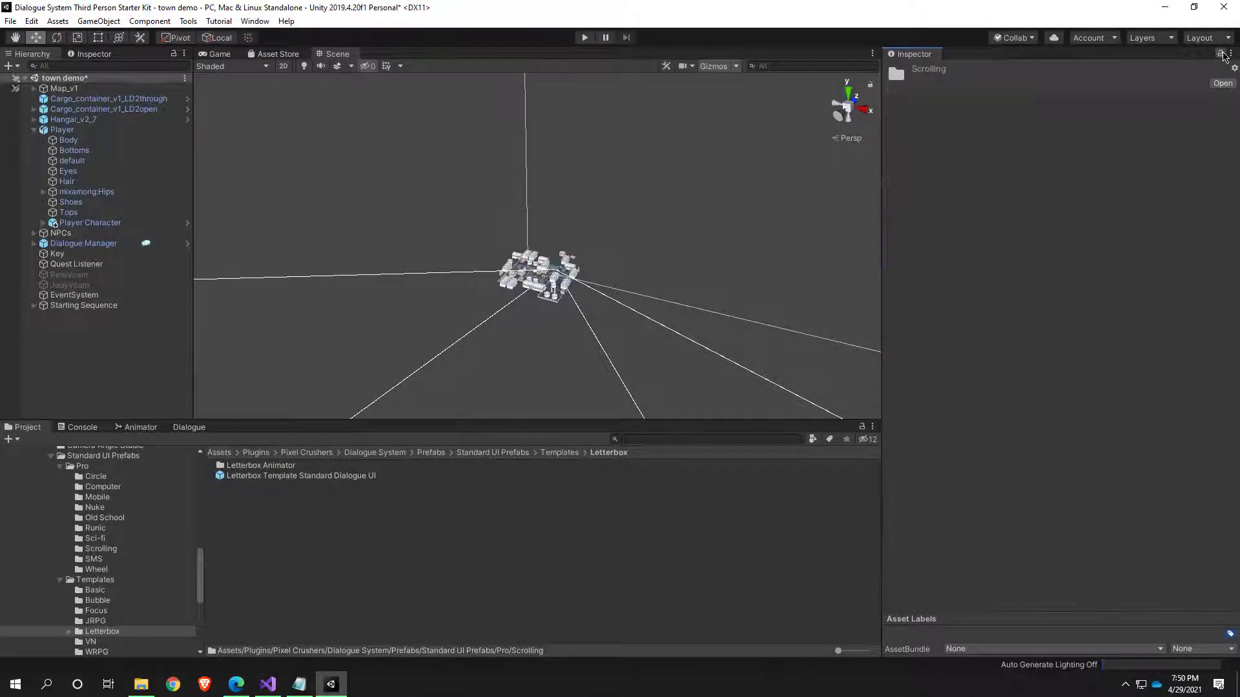